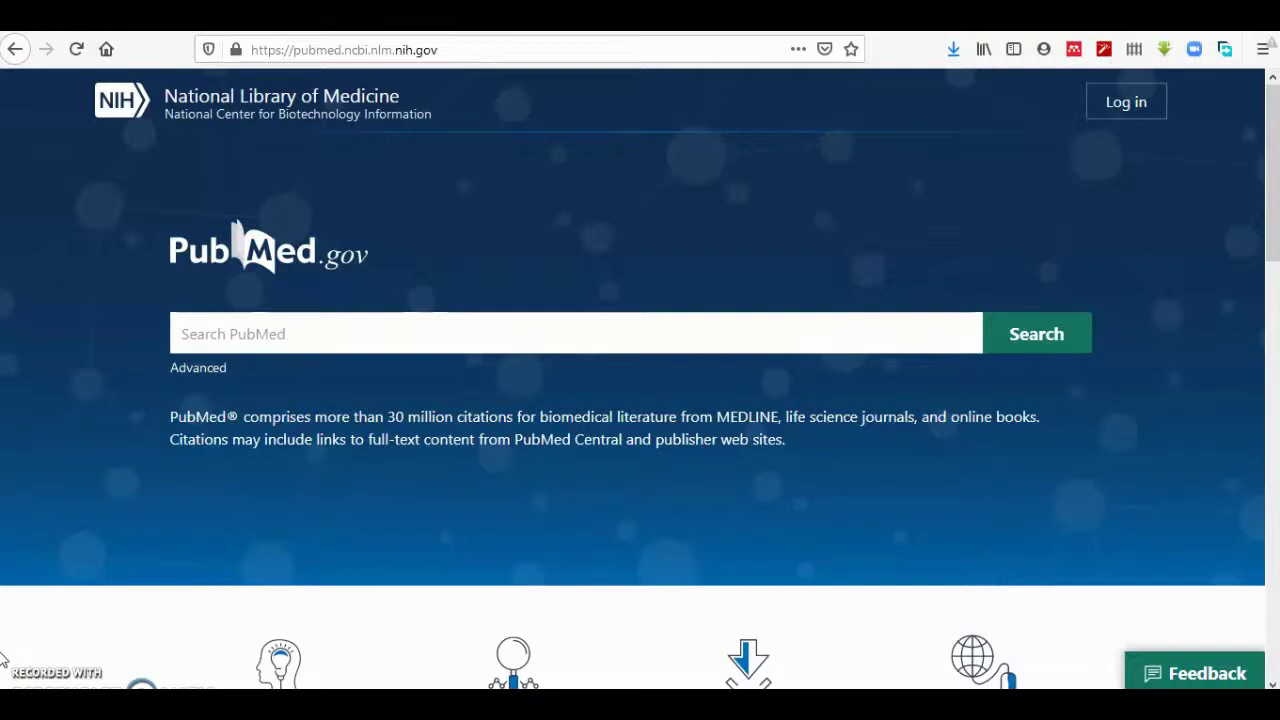
# Open PubMed's advanced search builder and look through the list of searchable fields
pyautogui.click(305, 345)
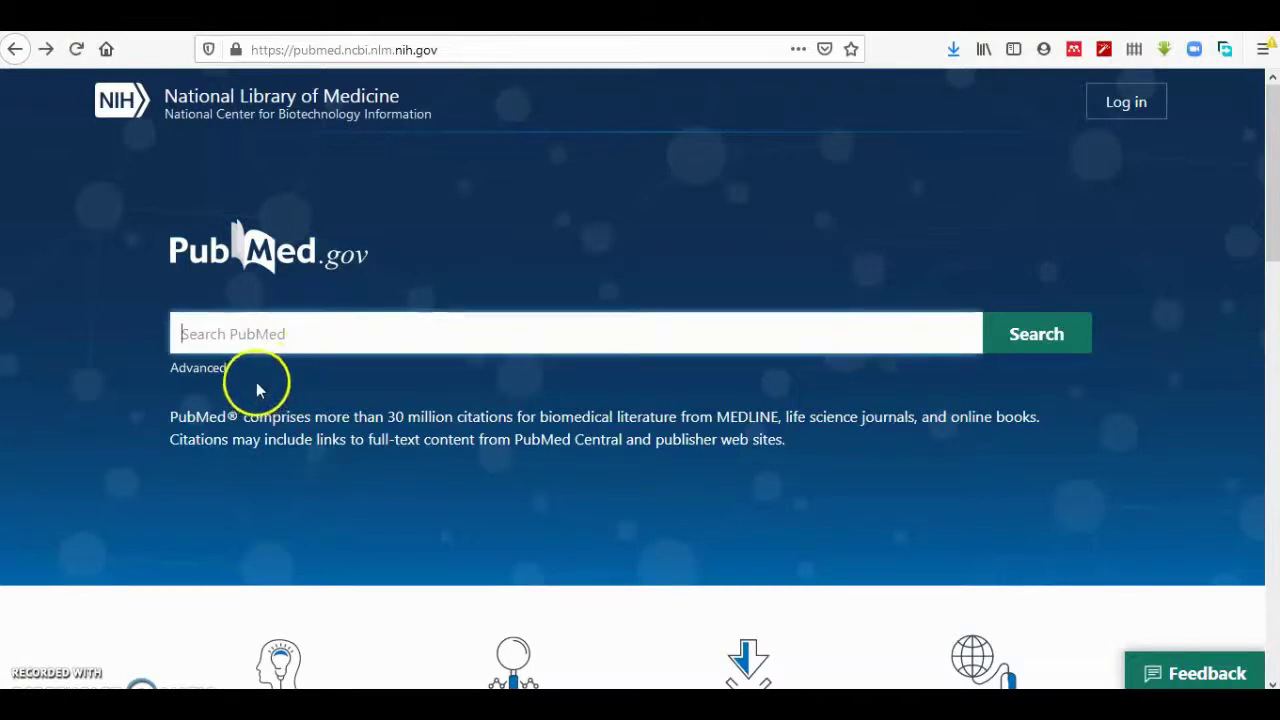
pyautogui.click(200, 372)
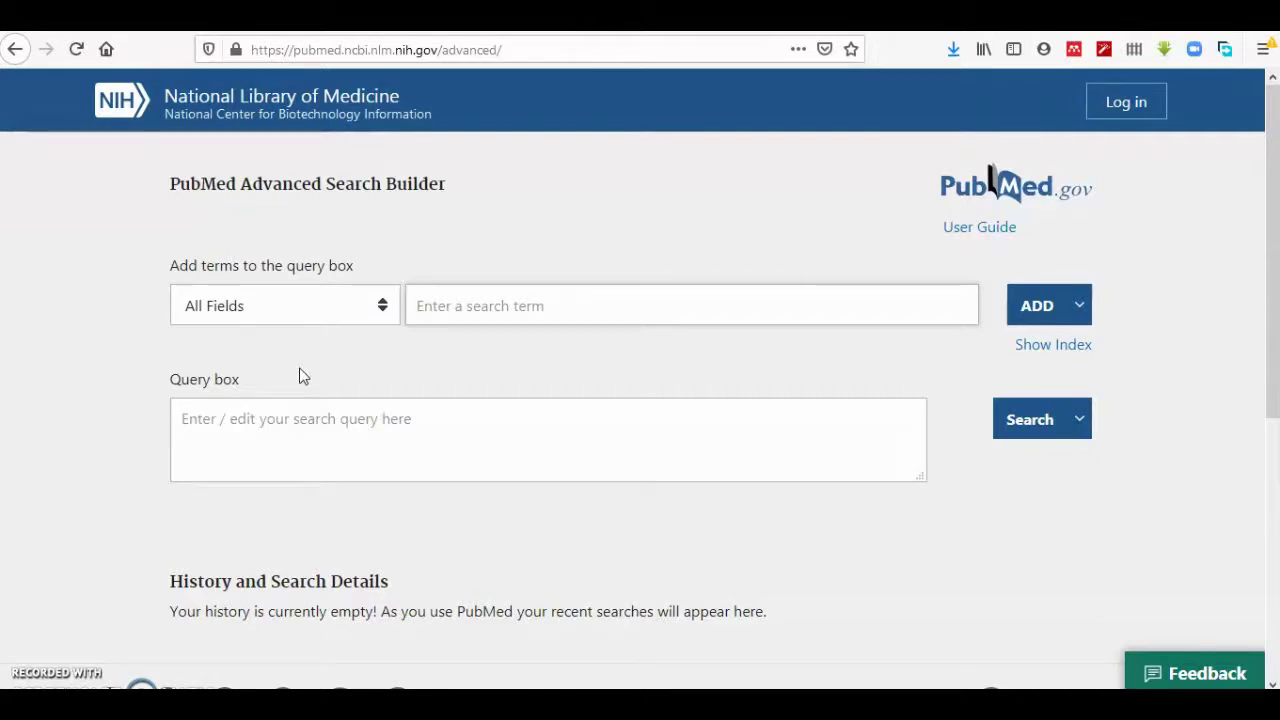
pyautogui.click(380, 306)
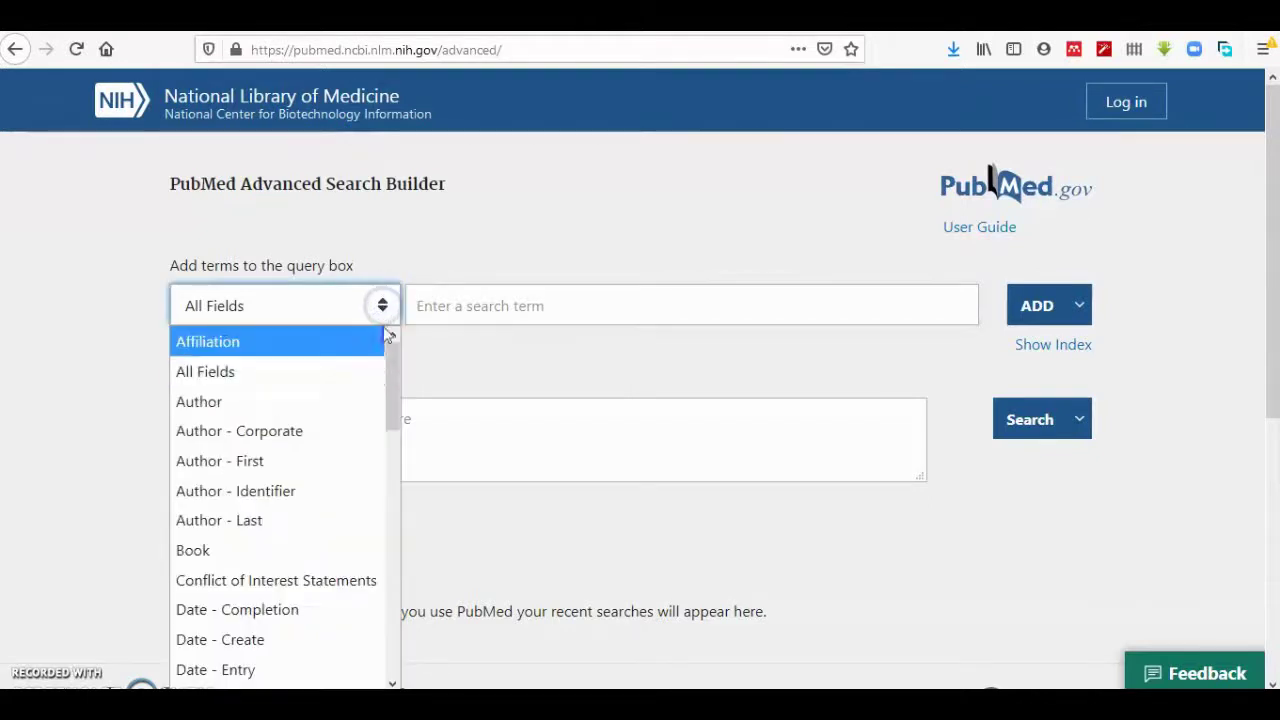
pyautogui.moveTo(390, 374); pyautogui.dragTo(386, 442)
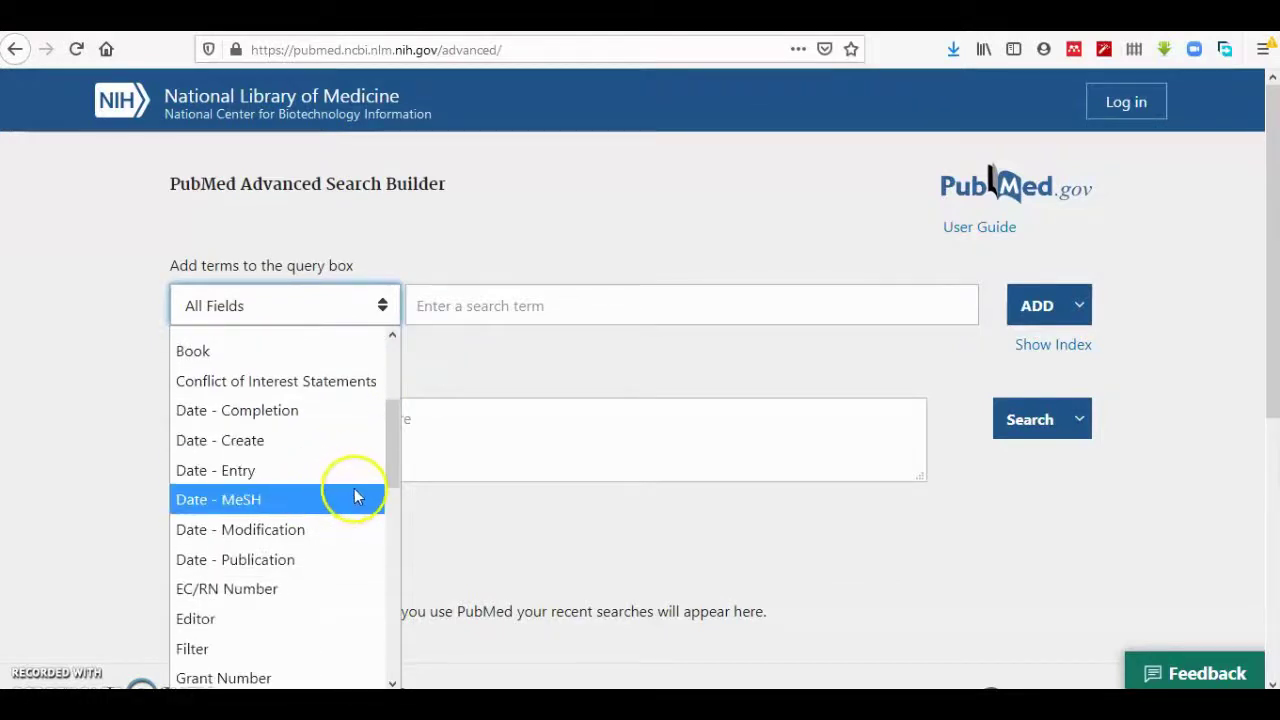
pyautogui.moveTo(391, 457); pyautogui.dragTo(395, 471)
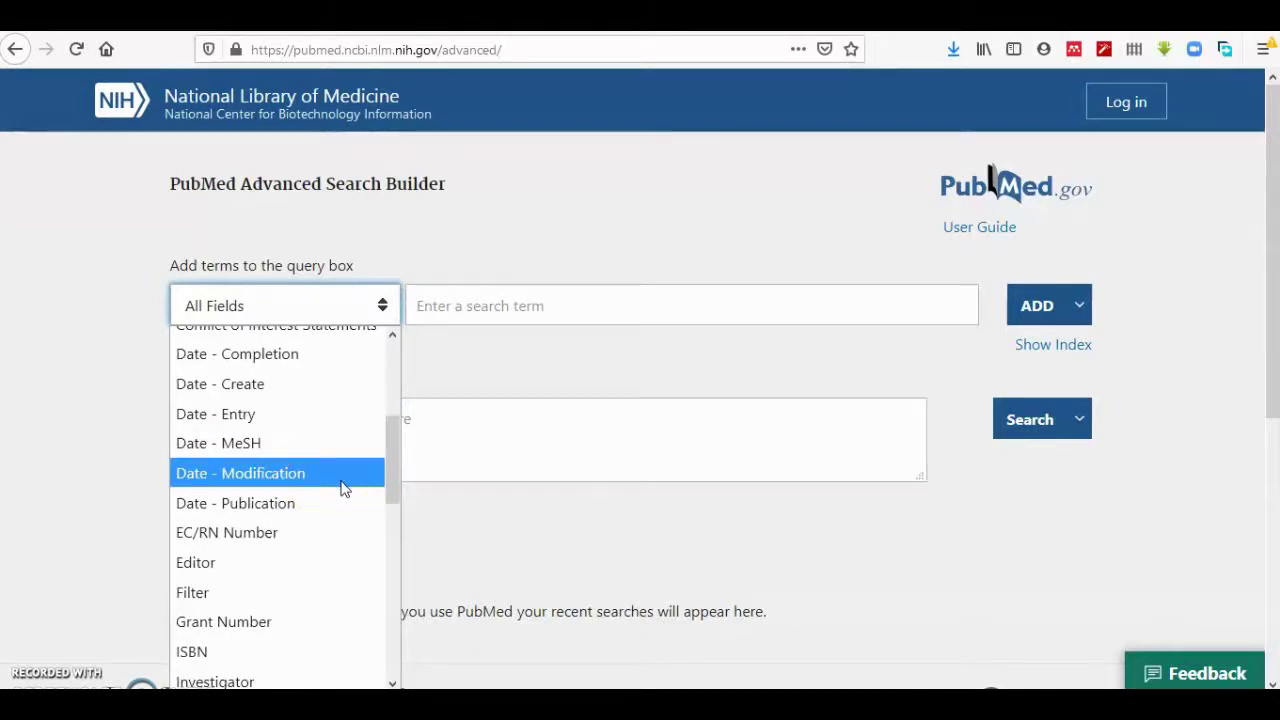
pyautogui.moveTo(391, 476); pyautogui.dragTo(406, 451)
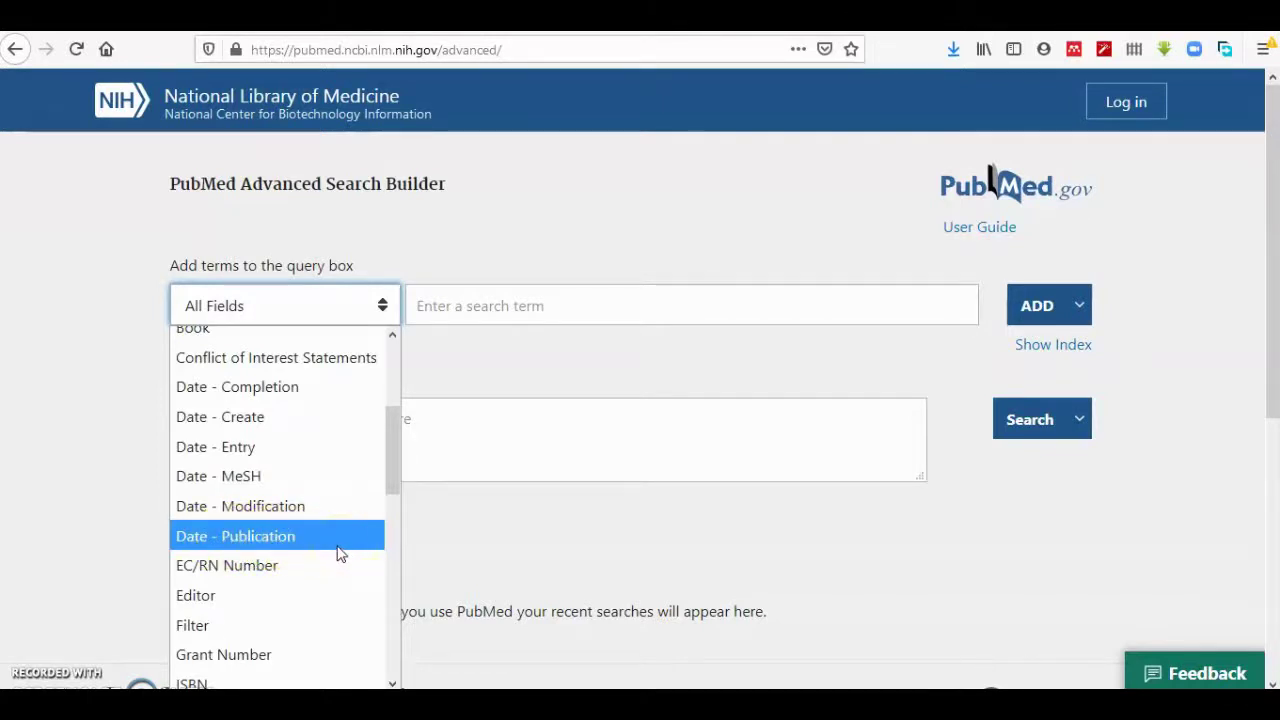
pyautogui.moveTo(400, 472); pyautogui.dragTo(278, 401)
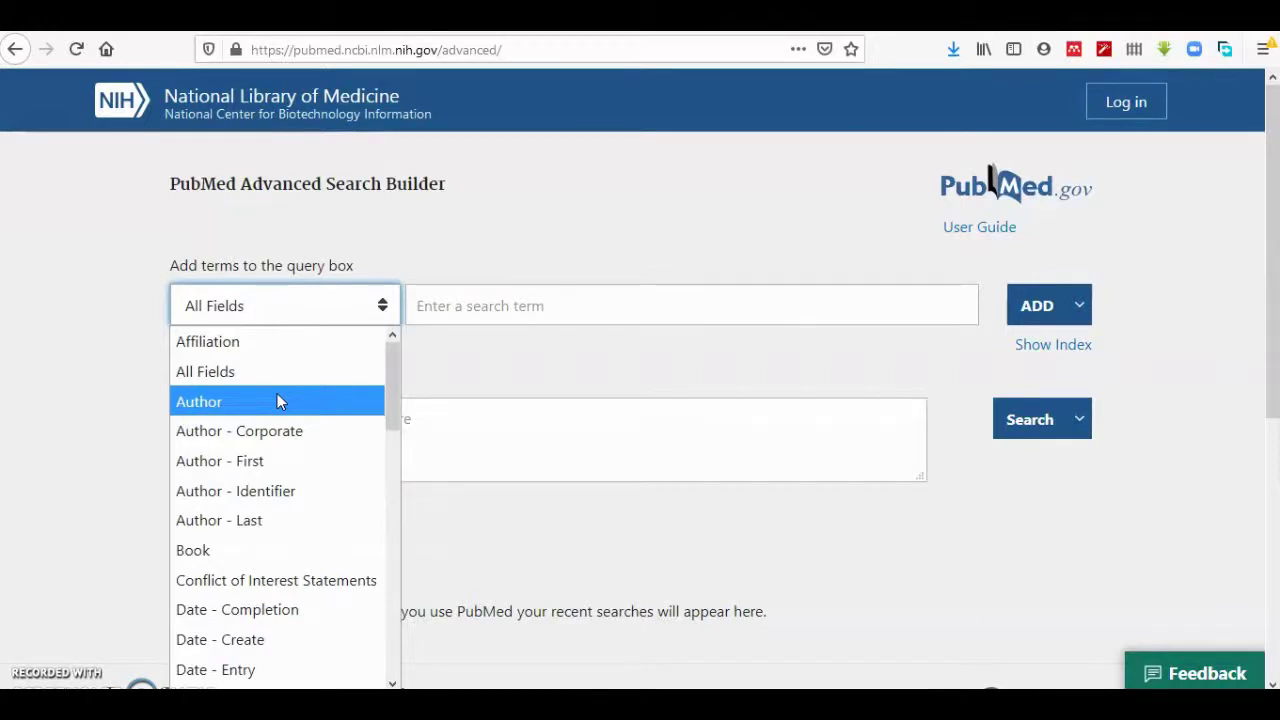
pyautogui.moveTo(392, 388); pyautogui.dragTo(324, 608)
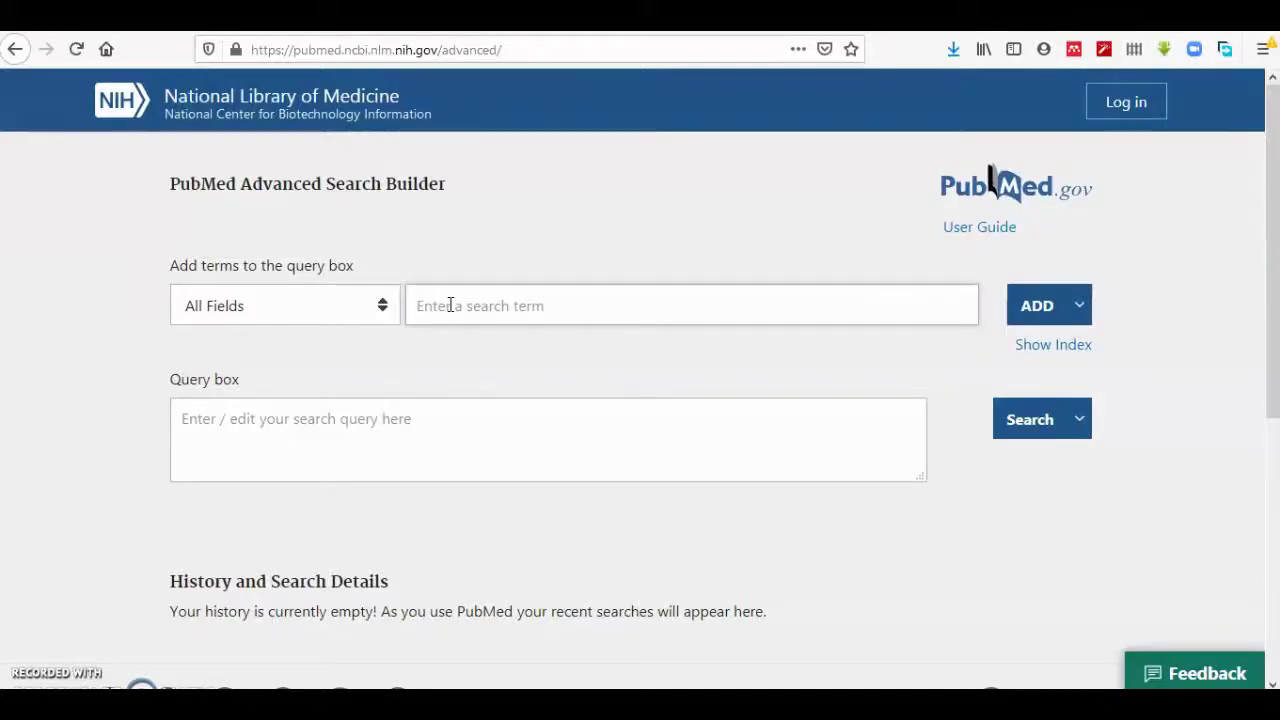
# Search all fields for "mutation"
pyautogui.write('mutation')
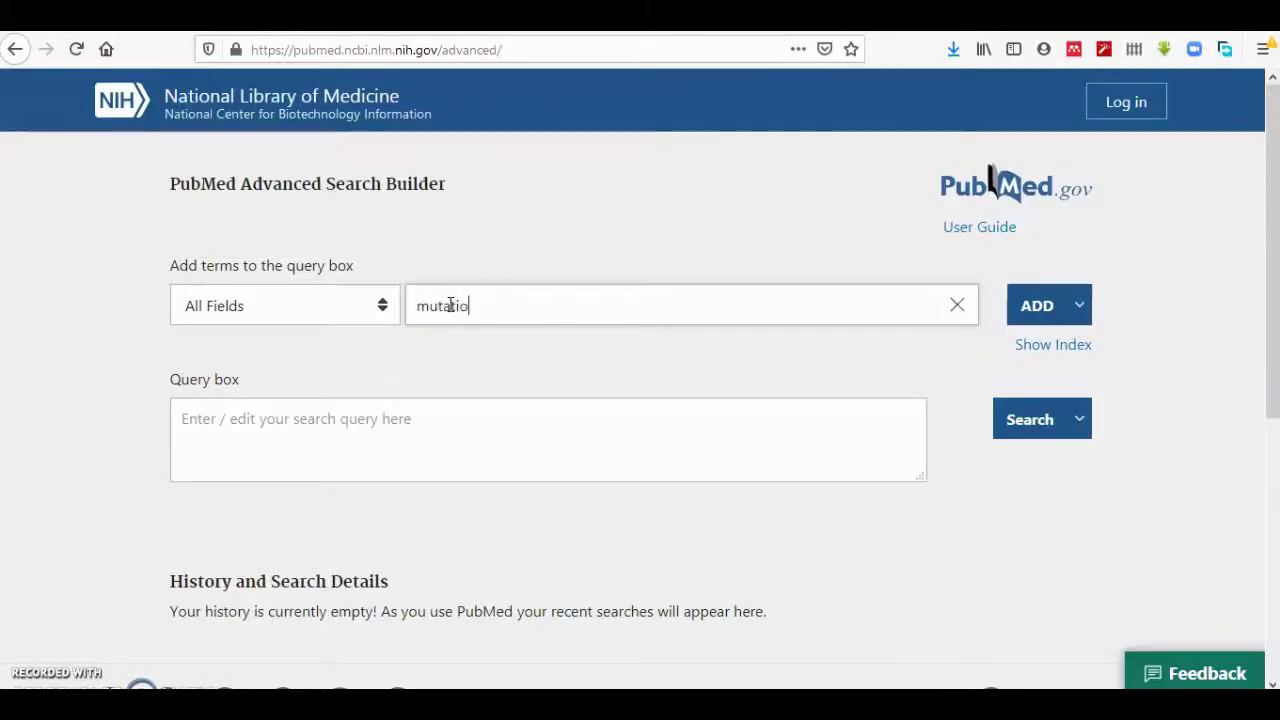
pyautogui.click(1012, 422)
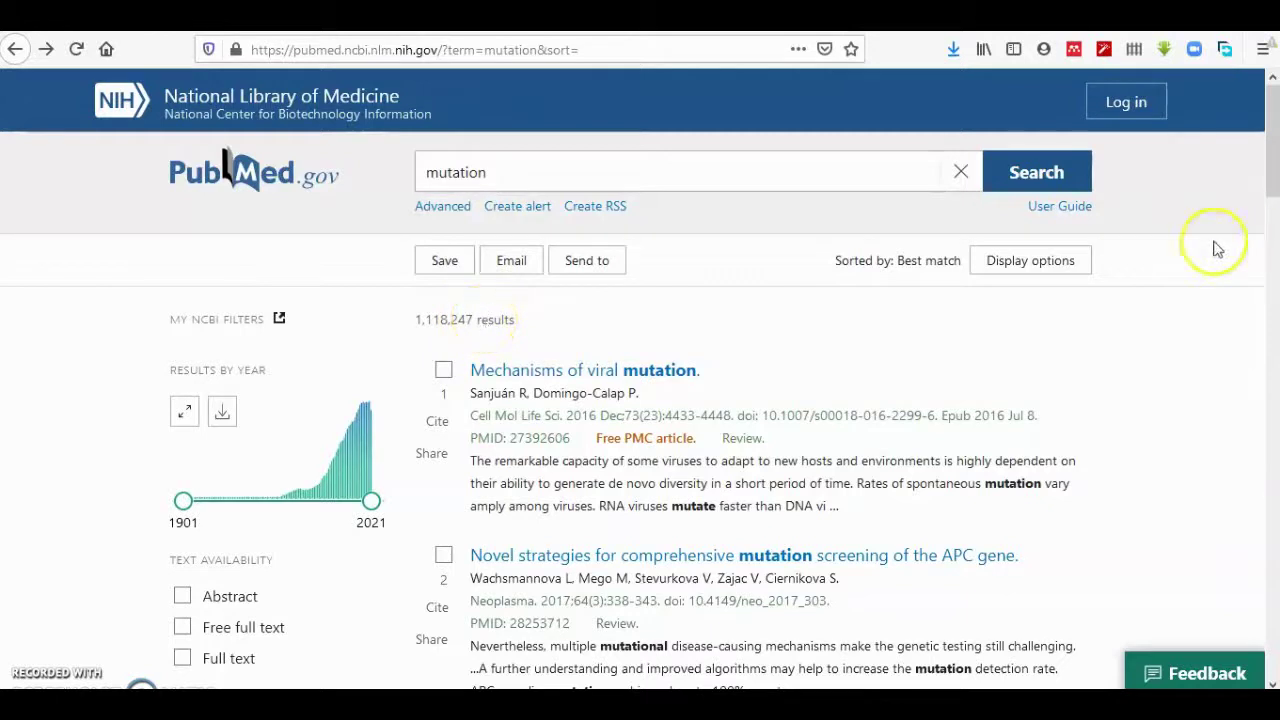
# Return to the advanced search builder and search all fields for "speech disorder"
pyautogui.click(434, 210)
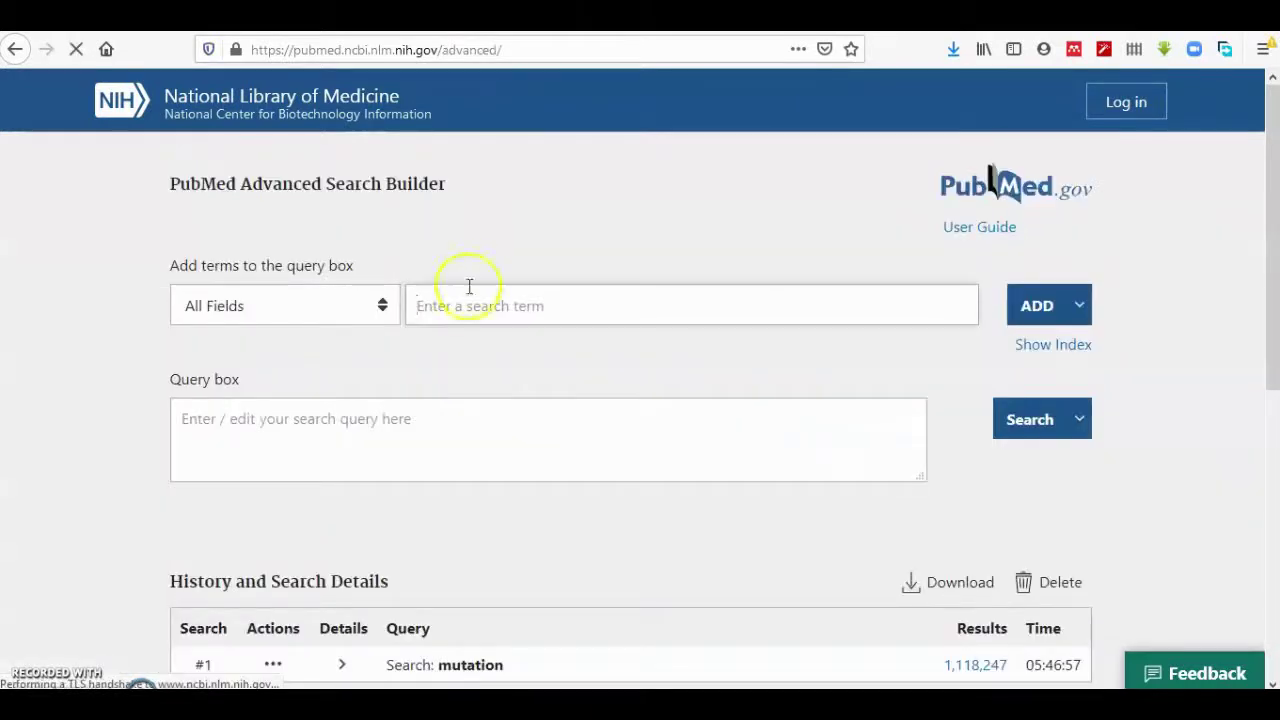
pyautogui.click(456, 301)
pyautogui.write('speech ')
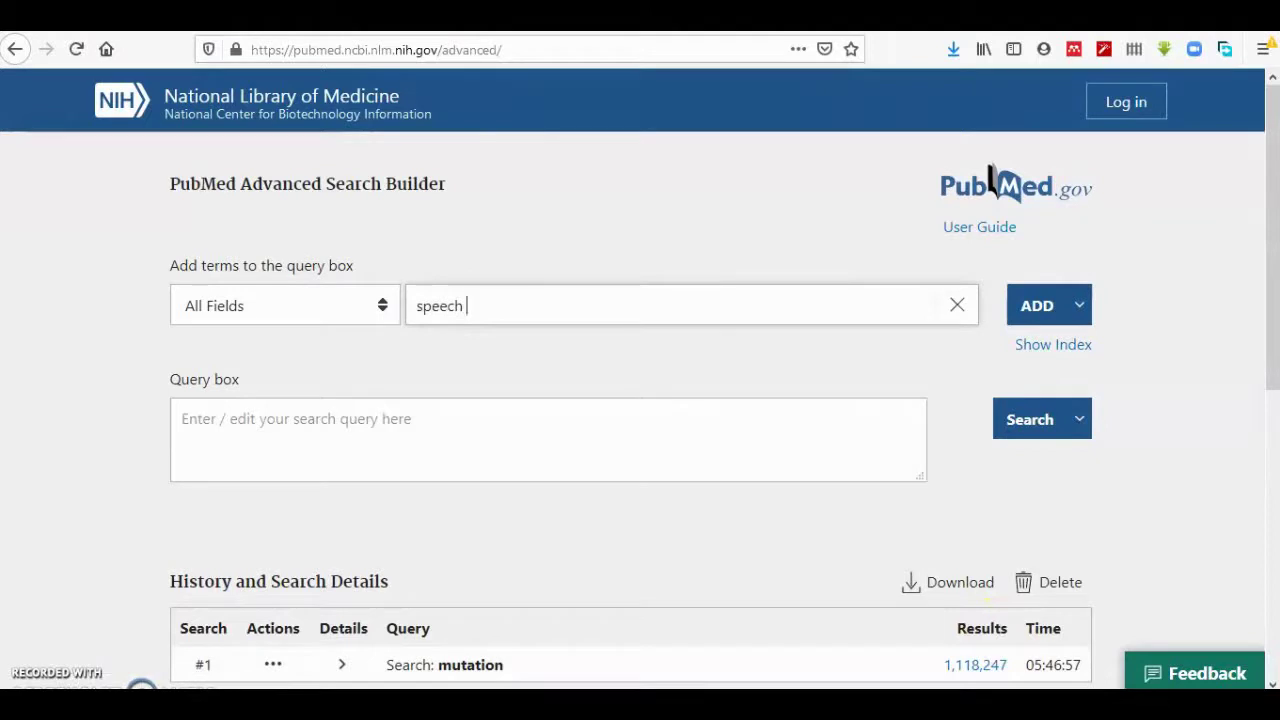
pyautogui.write('disorder')
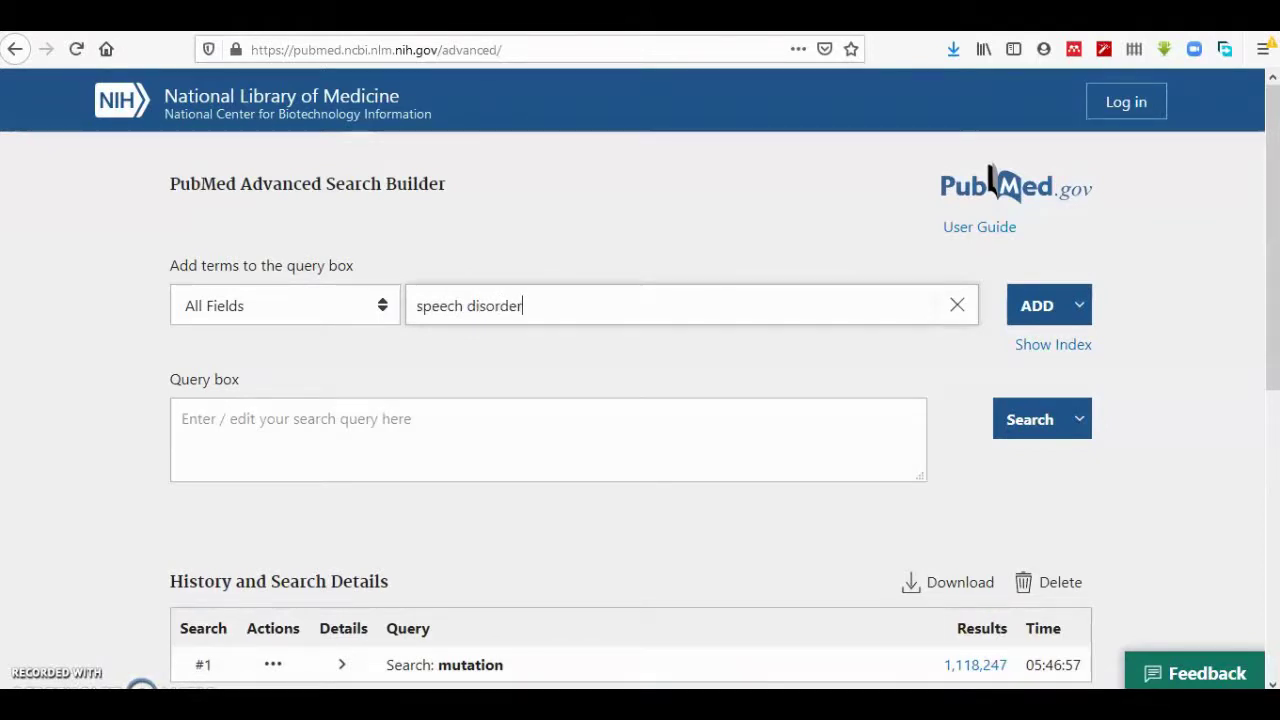
pyautogui.click(1029, 421)
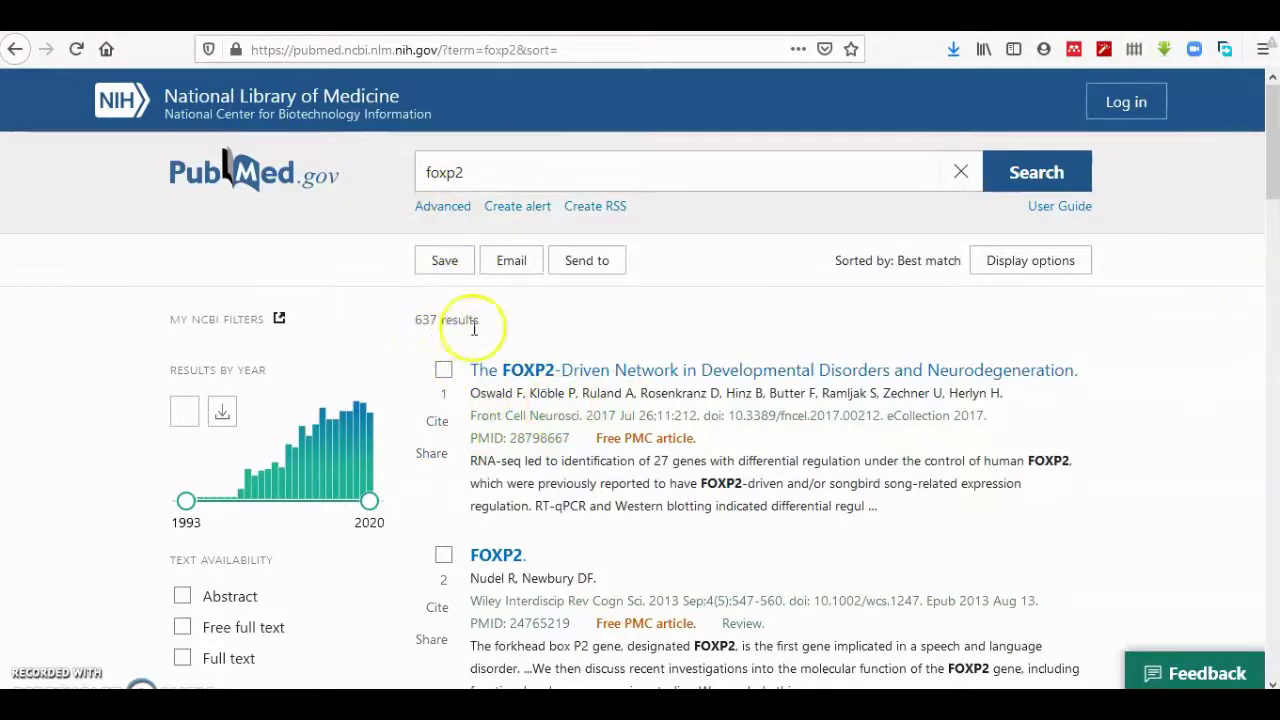
# Return to the advanced search builder and add "mutation" to the query, restricted to Title/Abstract
pyautogui.click(1273, 178)
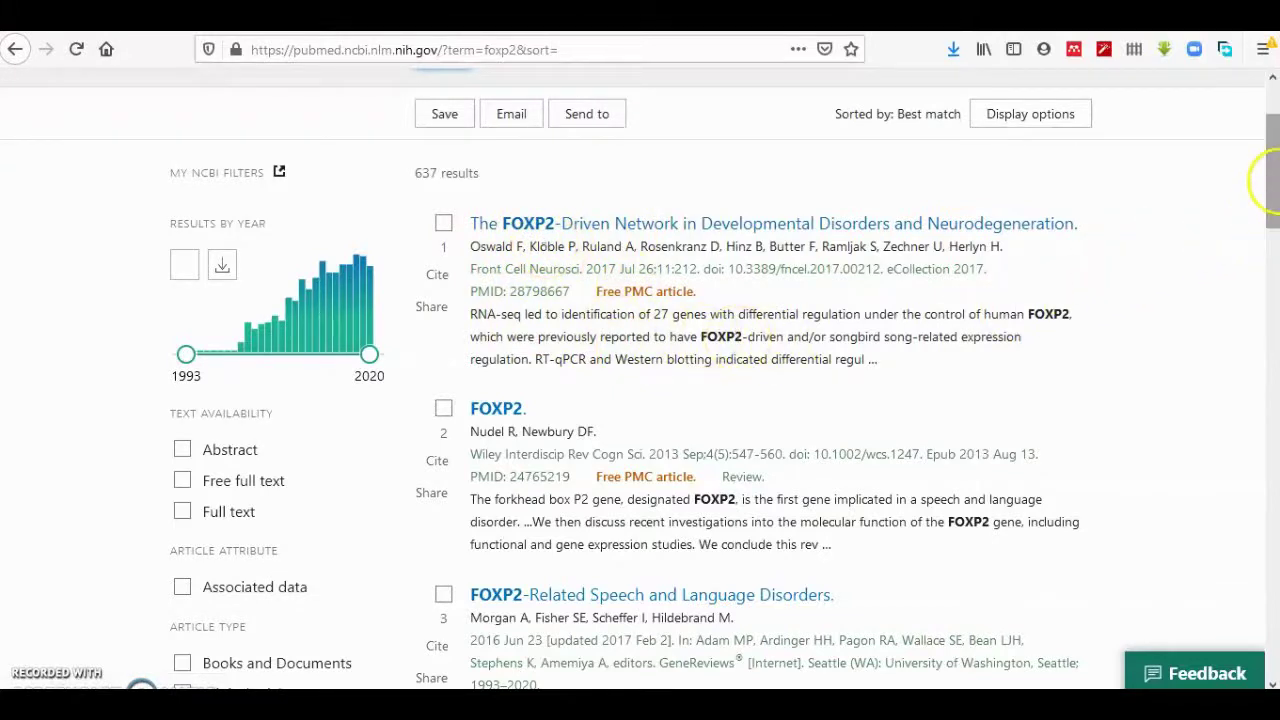
pyautogui.moveTo(1268, 177); pyautogui.dragTo(1271, 190)
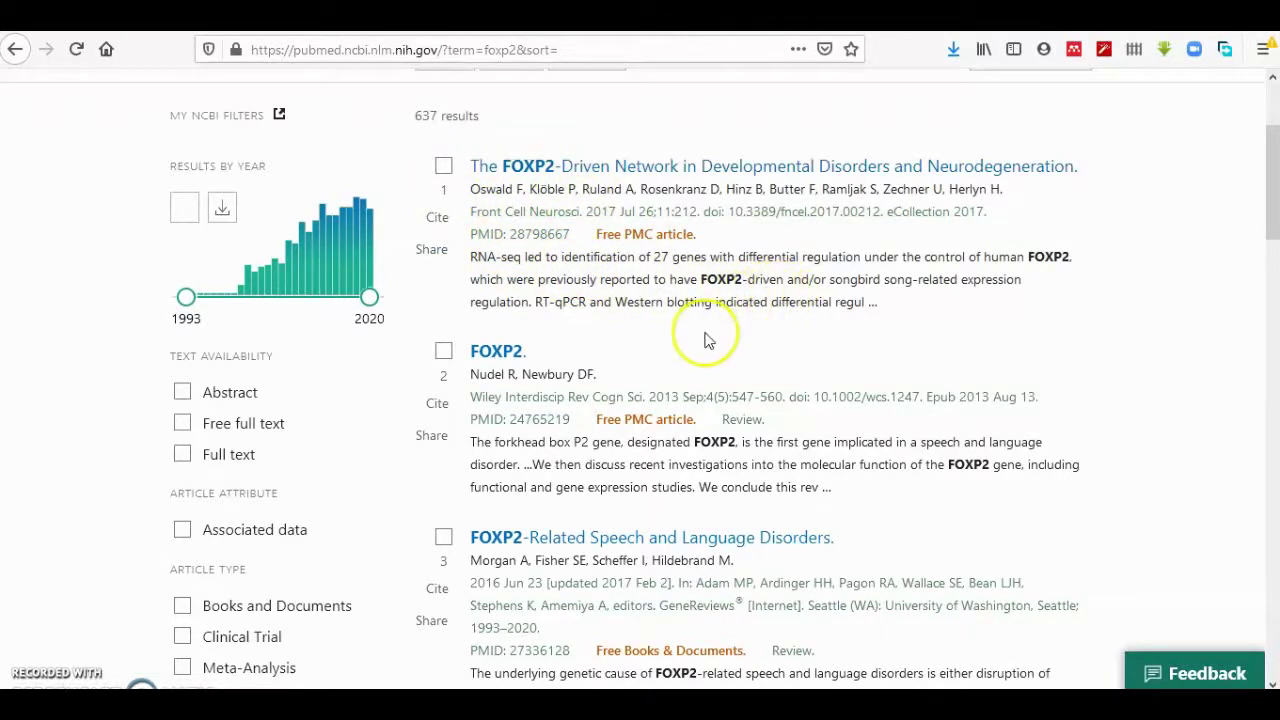
pyautogui.scroll(-4, 591, 476)
pyautogui.scroll(5, 591, 476)
pyautogui.click(447, 208)
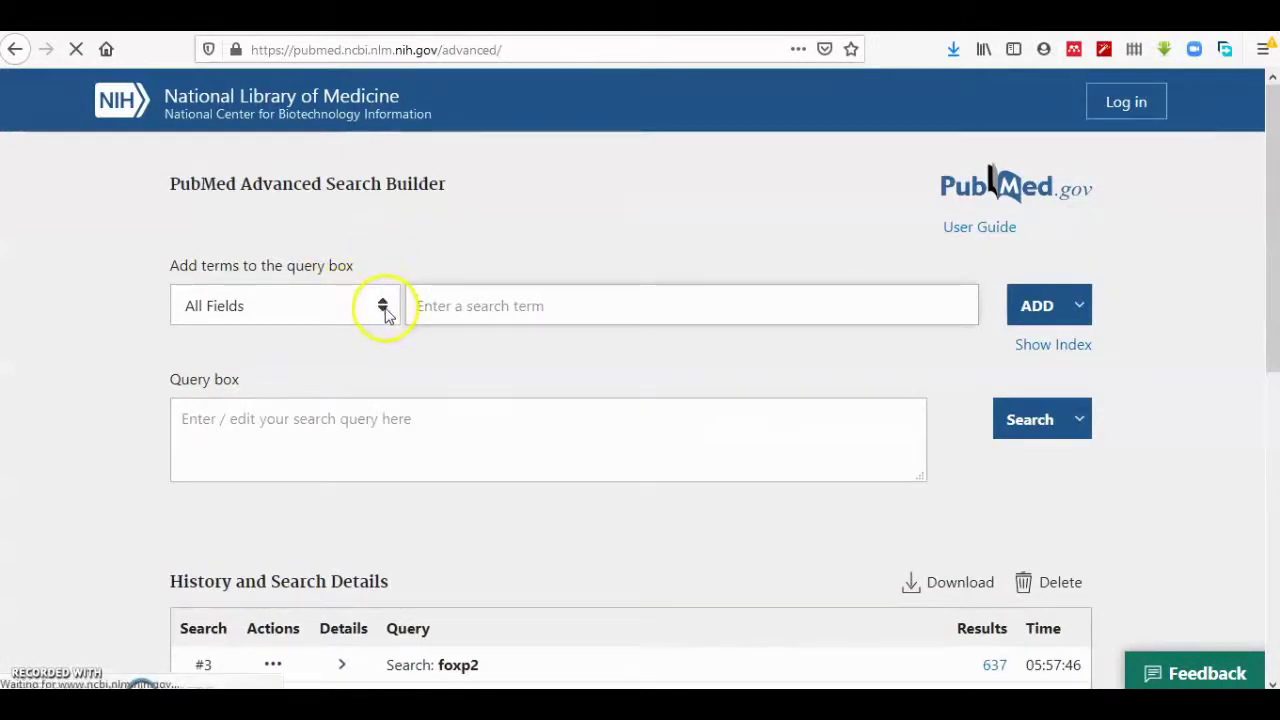
pyautogui.click(384, 309)
pyautogui.moveTo(397, 380); pyautogui.dragTo(394, 620)
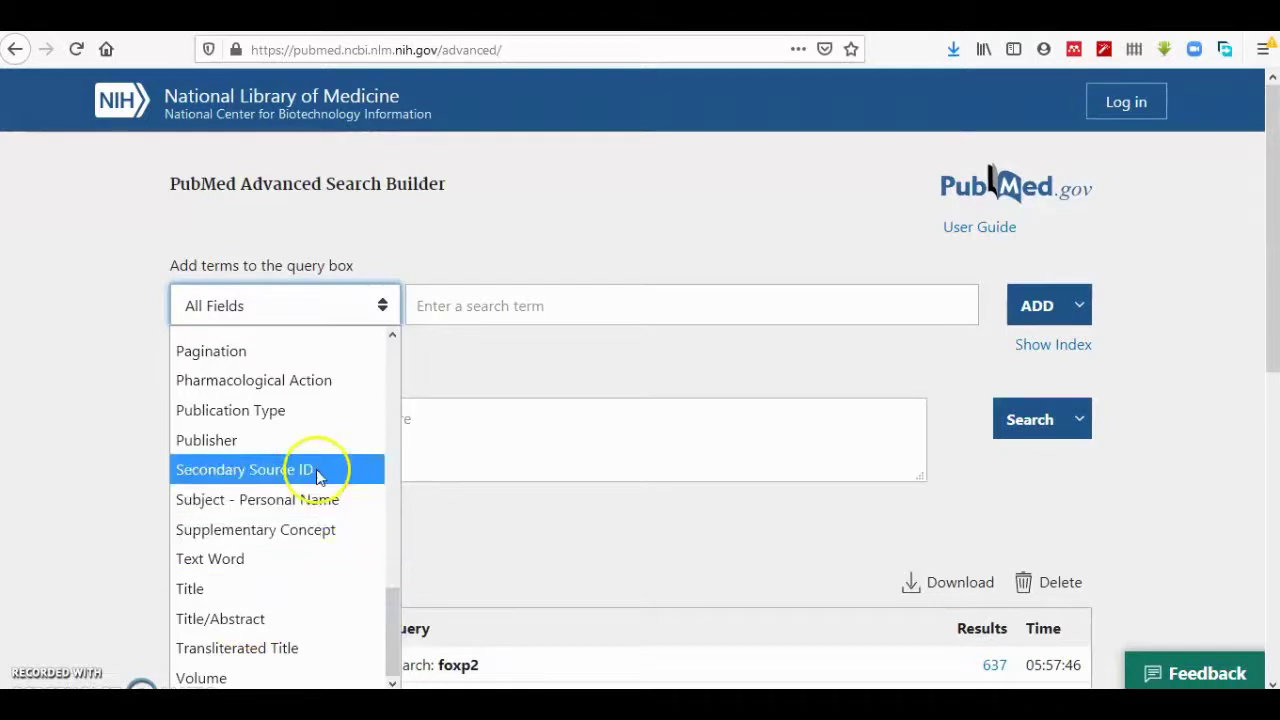
pyautogui.click(256, 618)
pyautogui.click(451, 313)
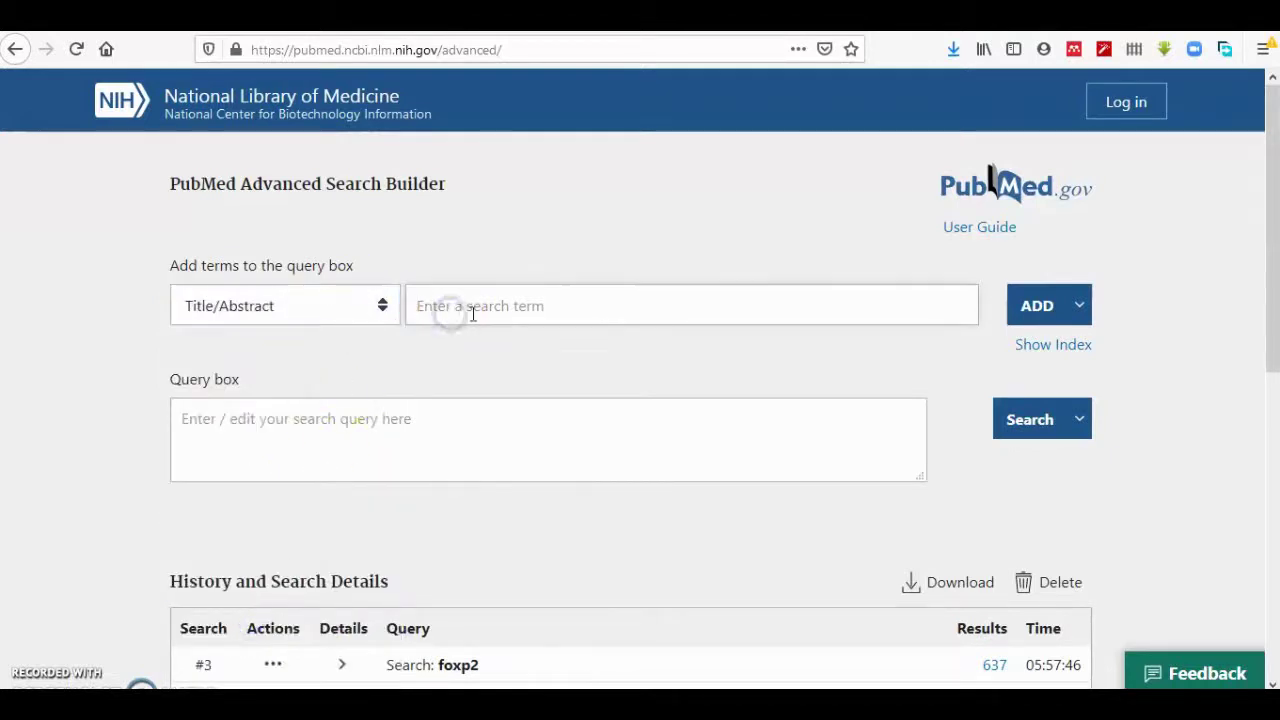
pyautogui.write('mutation')
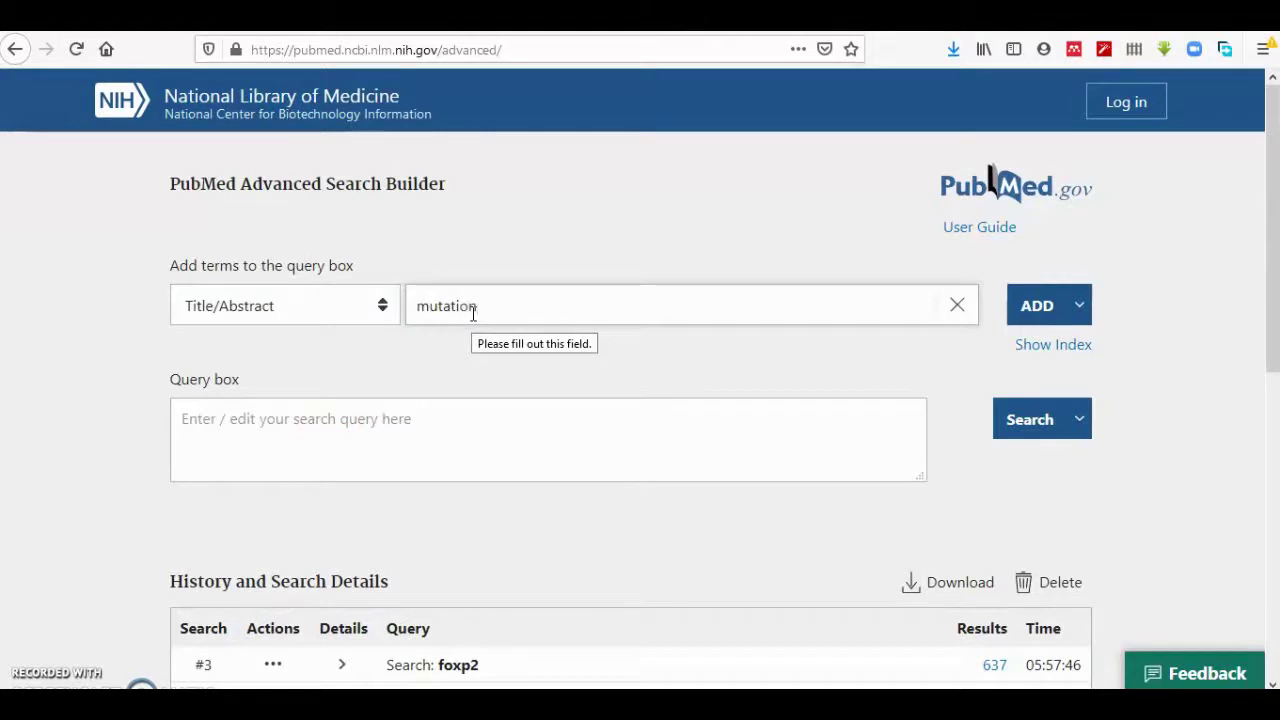
pyautogui.click(1080, 306)
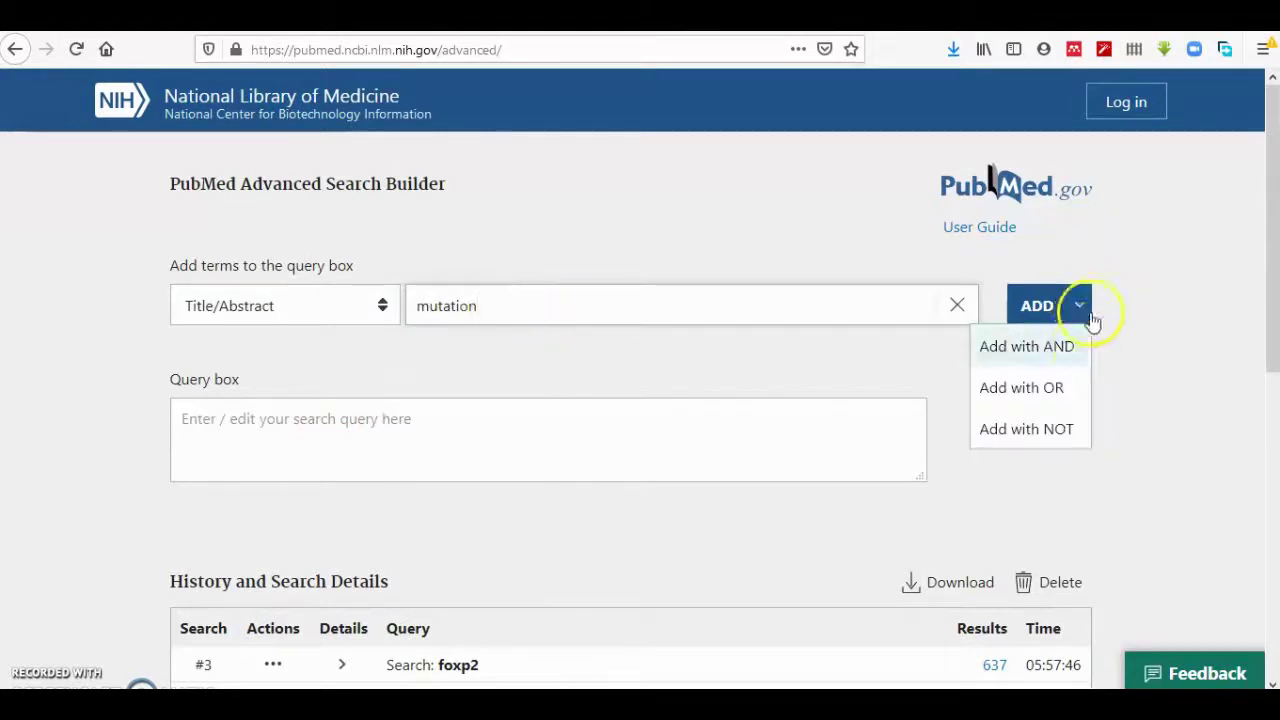
pyautogui.click(1040, 347)
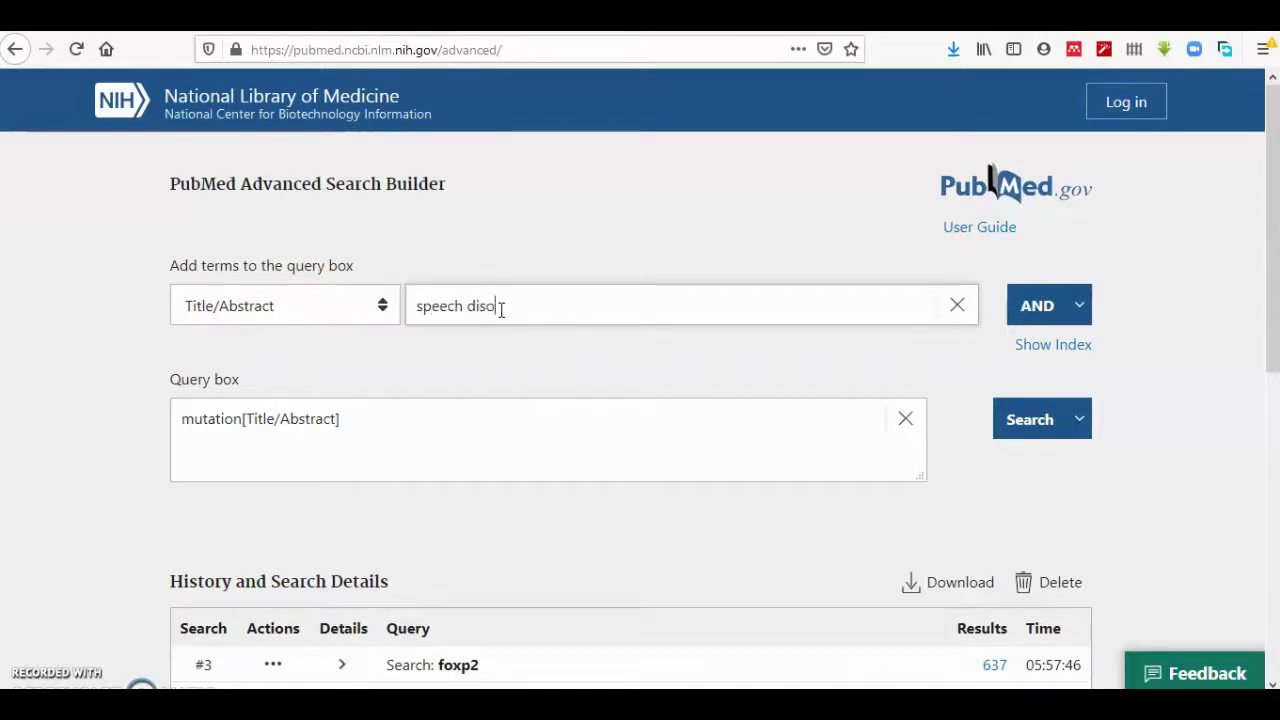
# Add "speech disorder" and "foxp2" as Title/Abstract terms joined with AND, and run the combined search
pyautogui.click(1063, 309)
pyautogui.click(1040, 310)
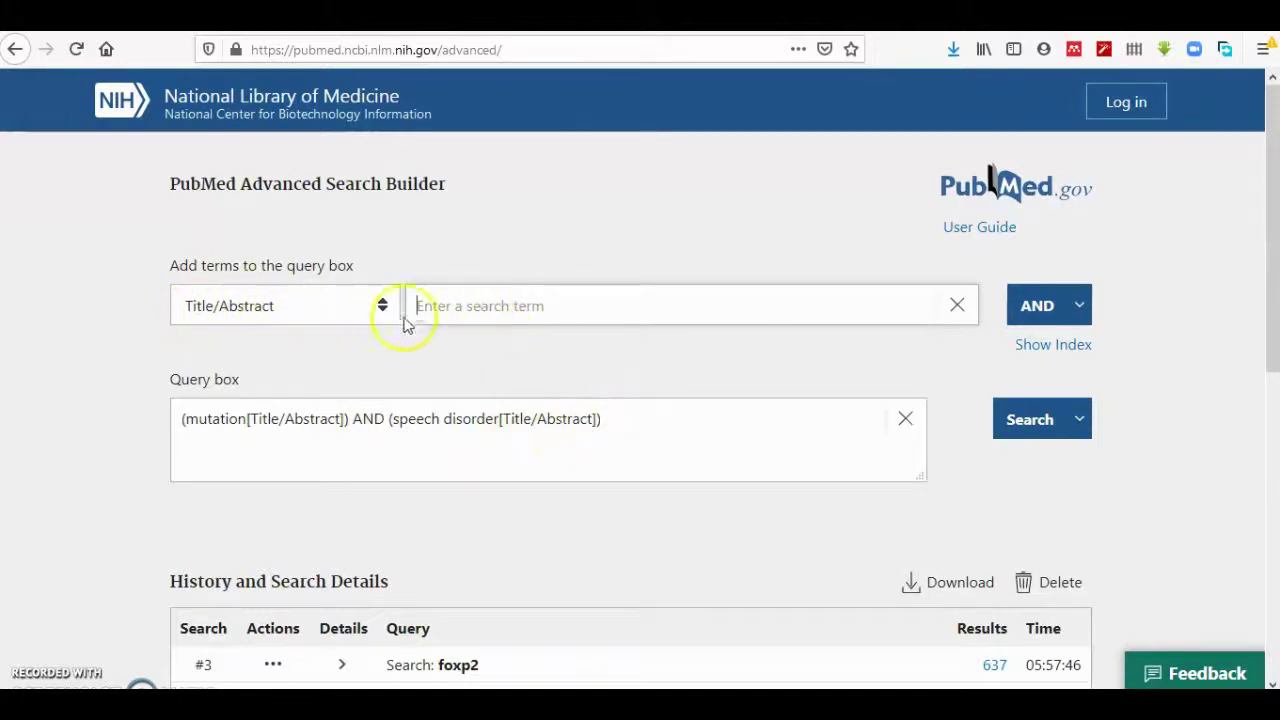
pyautogui.write('foxp2')
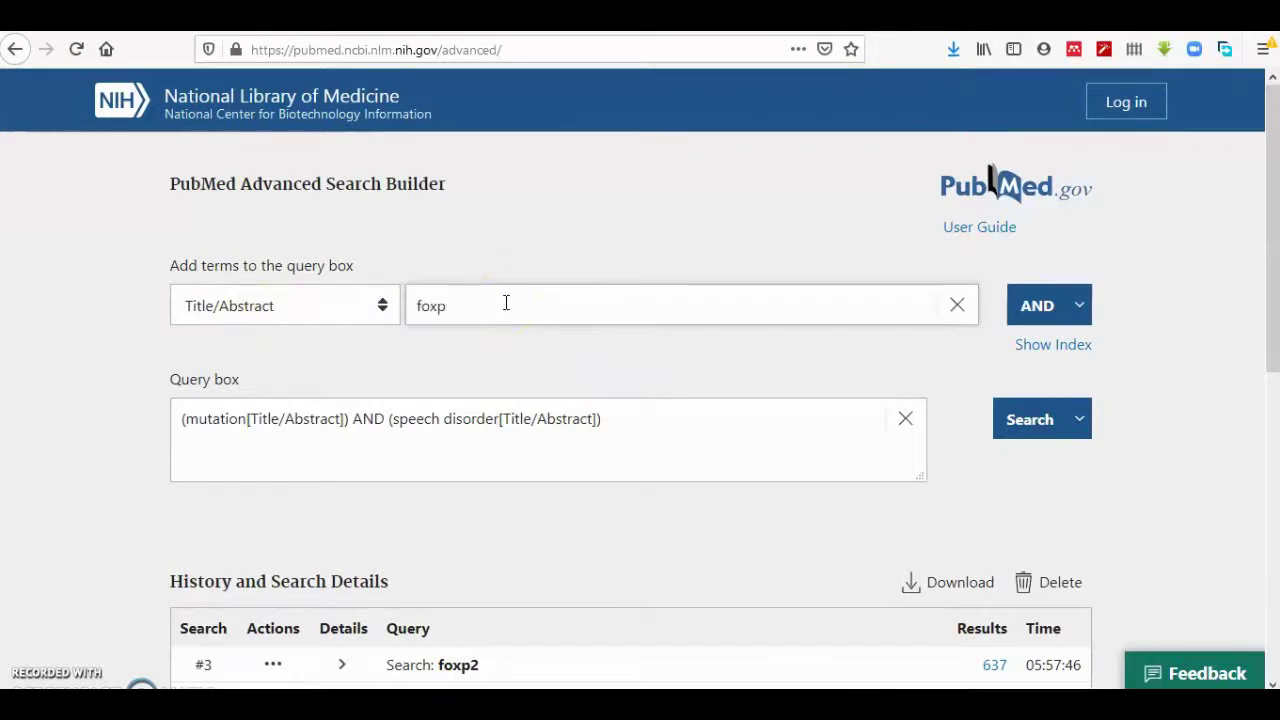
pyautogui.click(1037, 305)
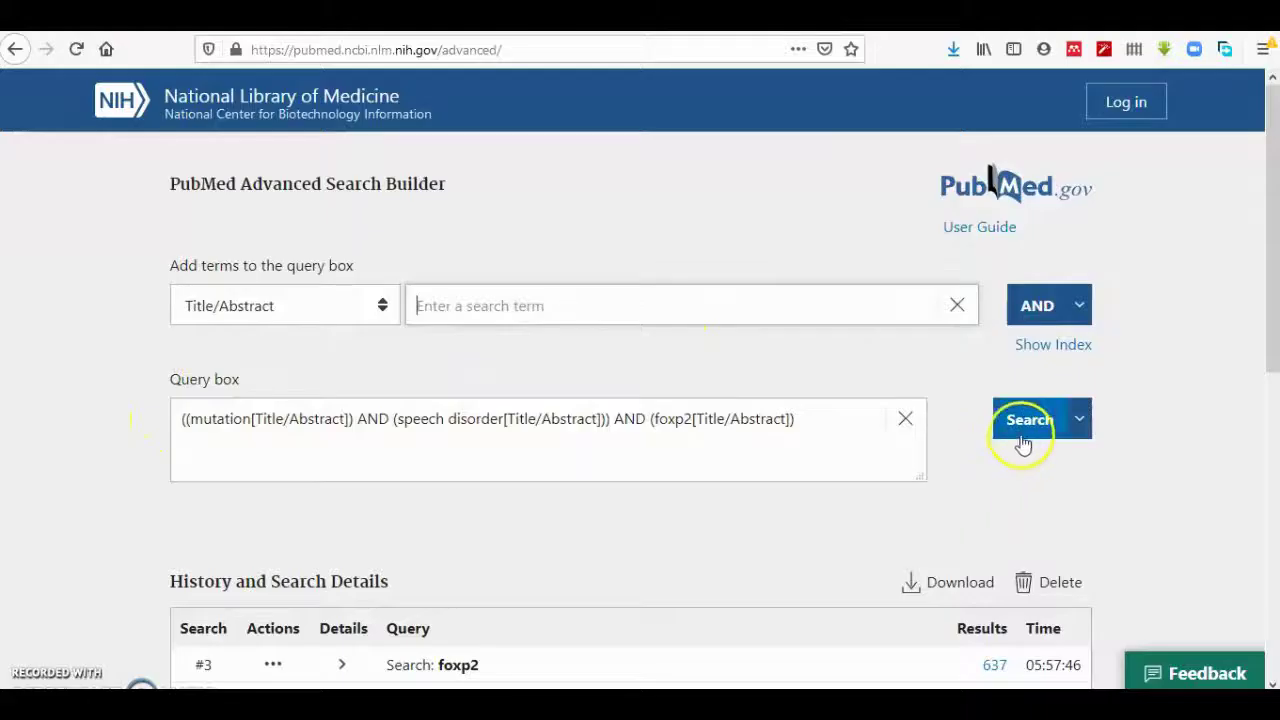
pyautogui.click(1180, 358)
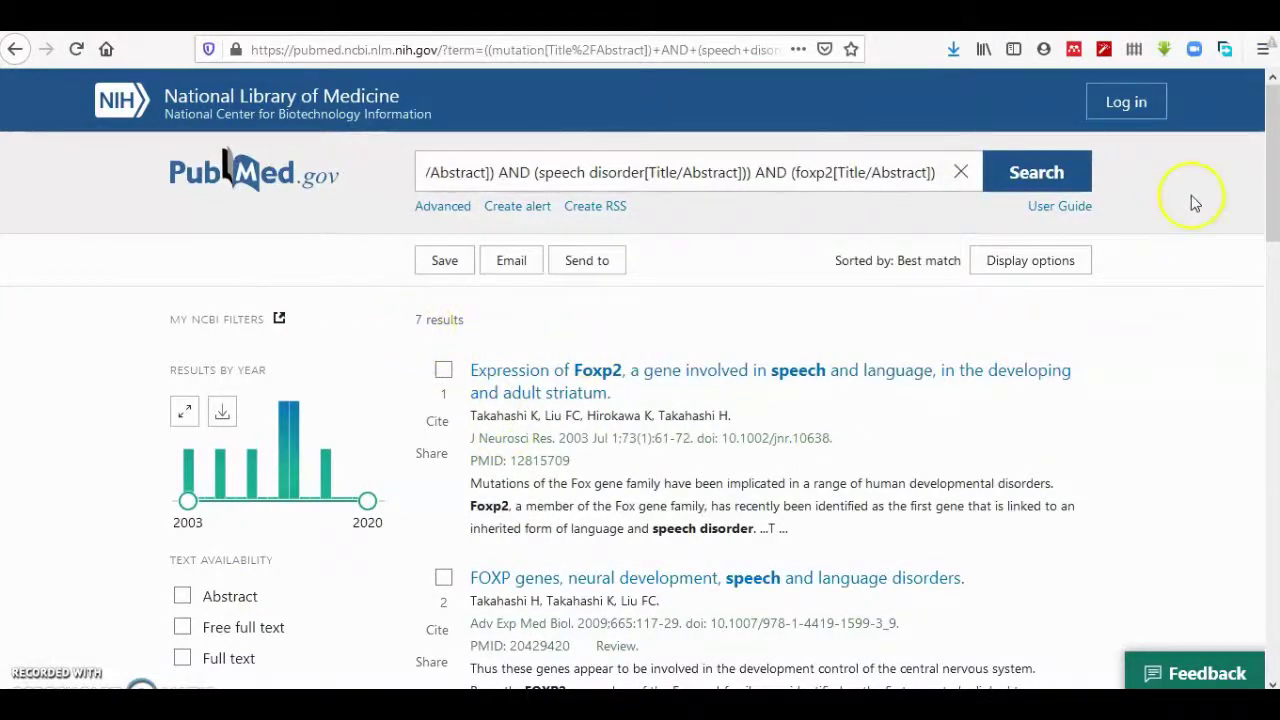
pyautogui.moveTo(1266, 186); pyautogui.dragTo(1275, 235)
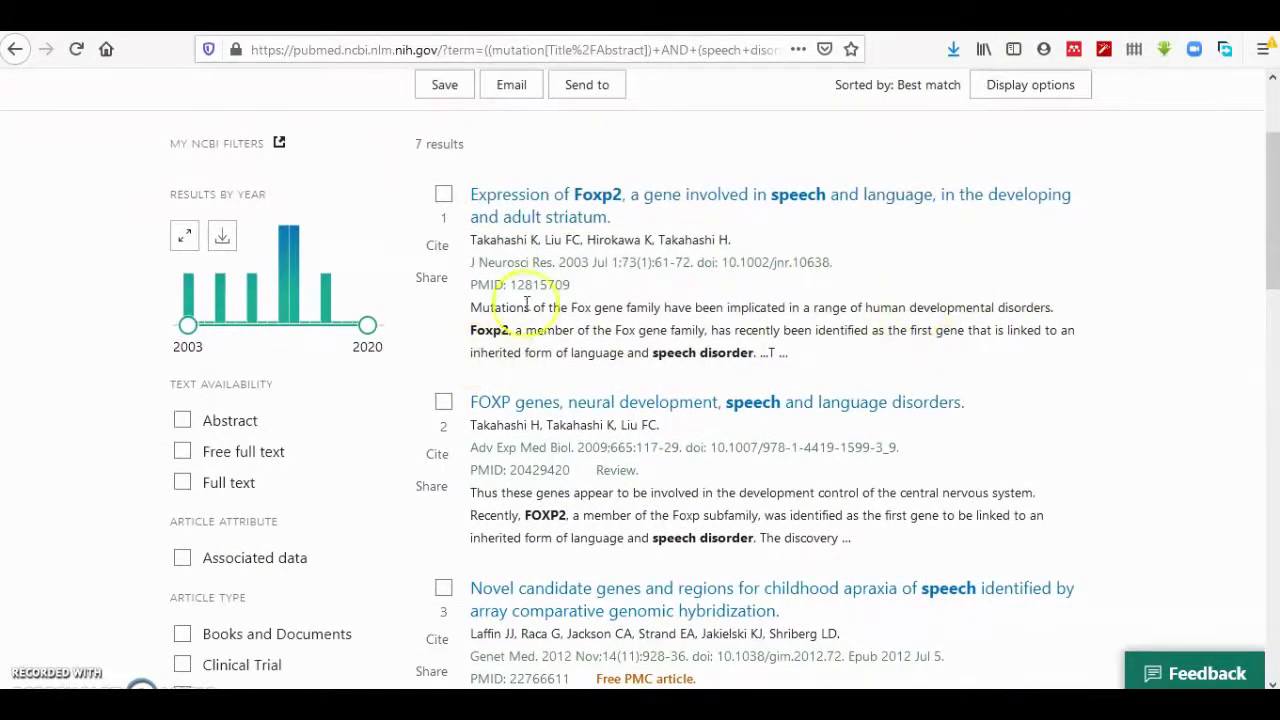
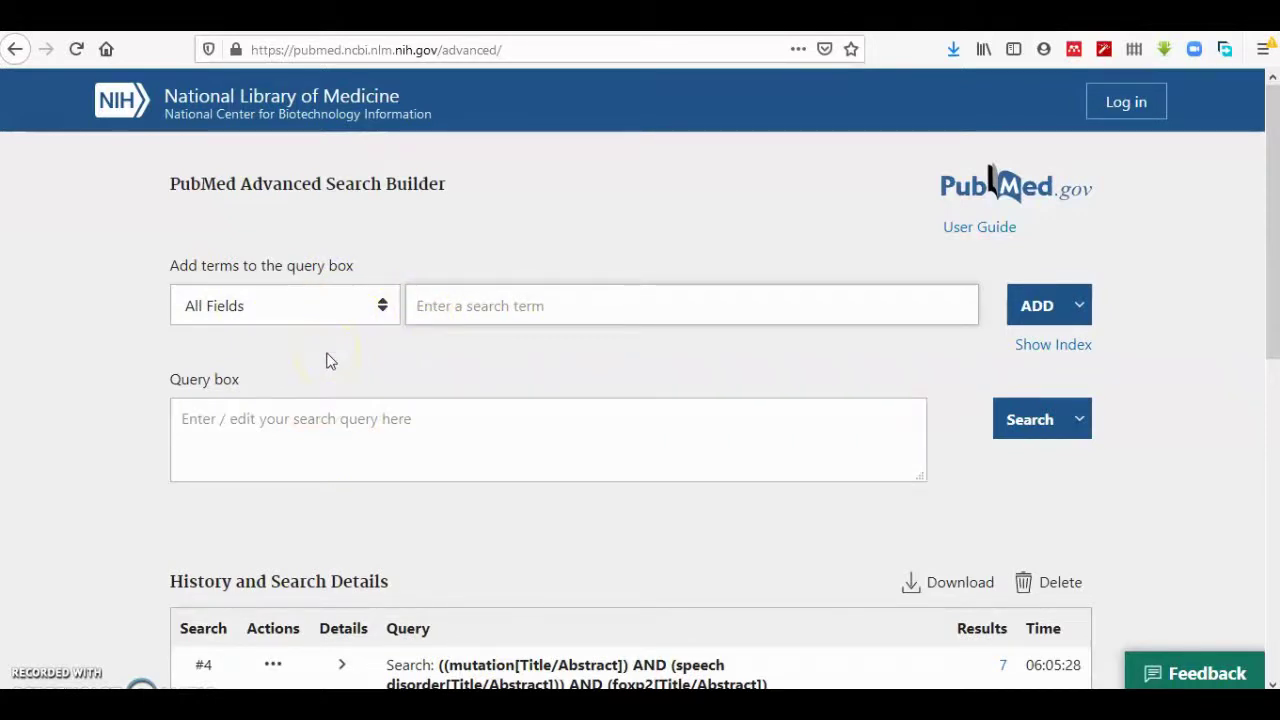
# Build an All Fields query combining "mutation", "speech disorder" and "foxp2" with AND, and run the search
pyautogui.write('mutation')
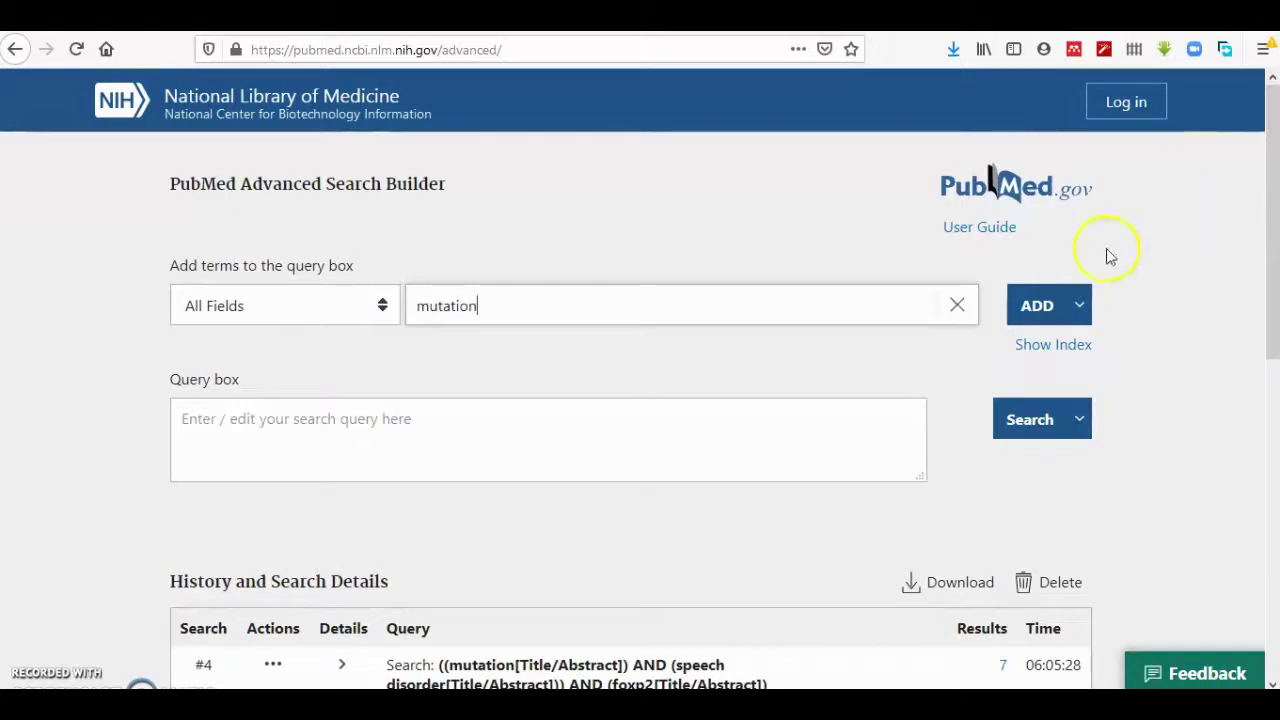
pyautogui.click(1036, 310)
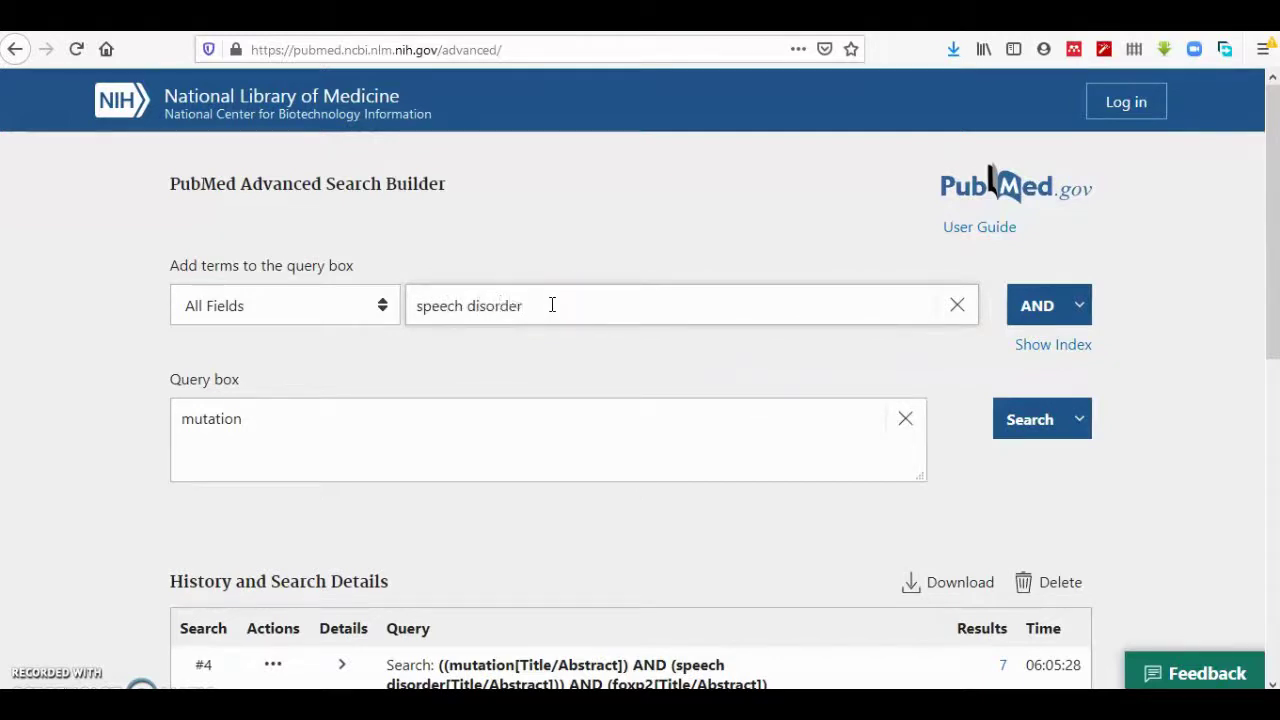
pyautogui.click(1040, 305)
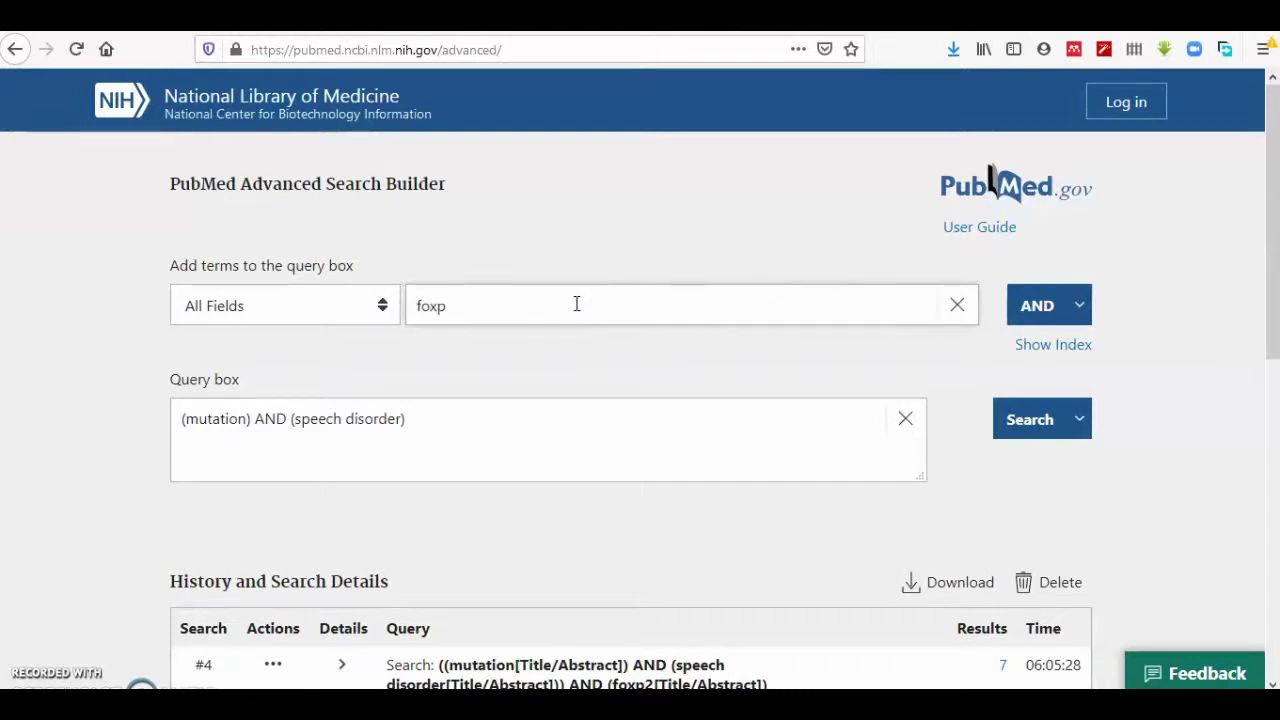
pyautogui.click(1037, 305)
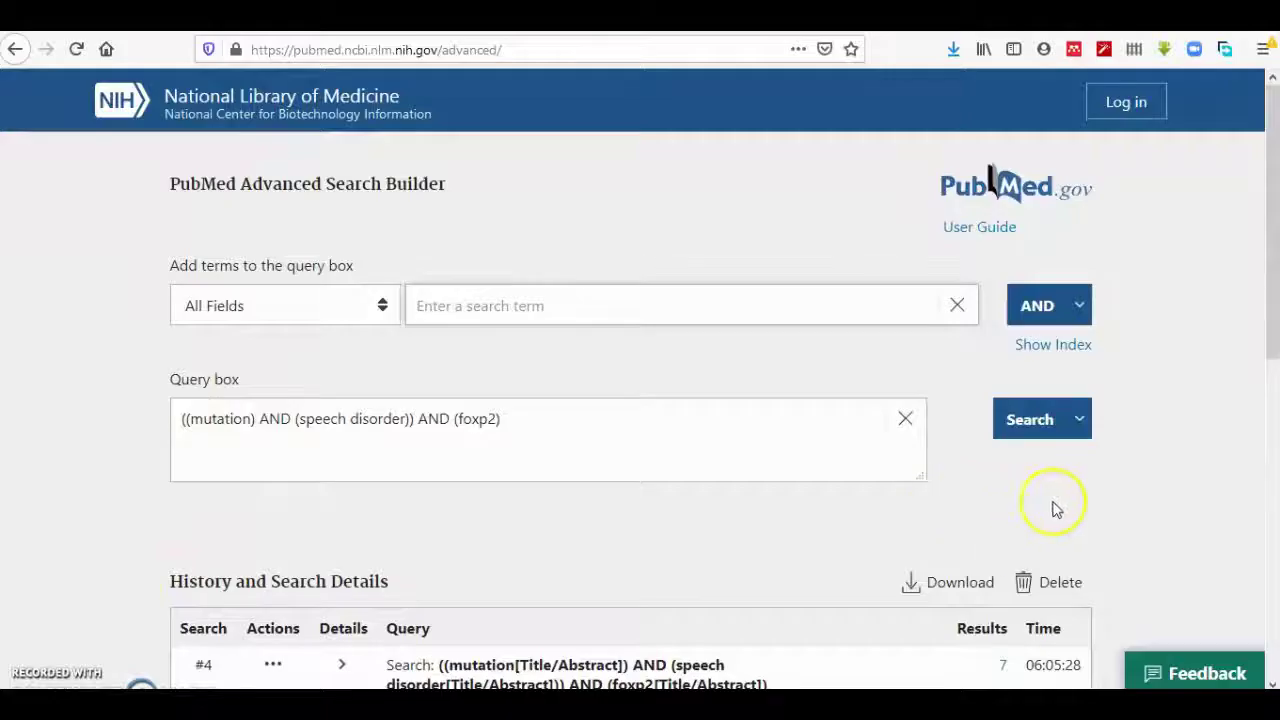
pyautogui.click(1150, 362)
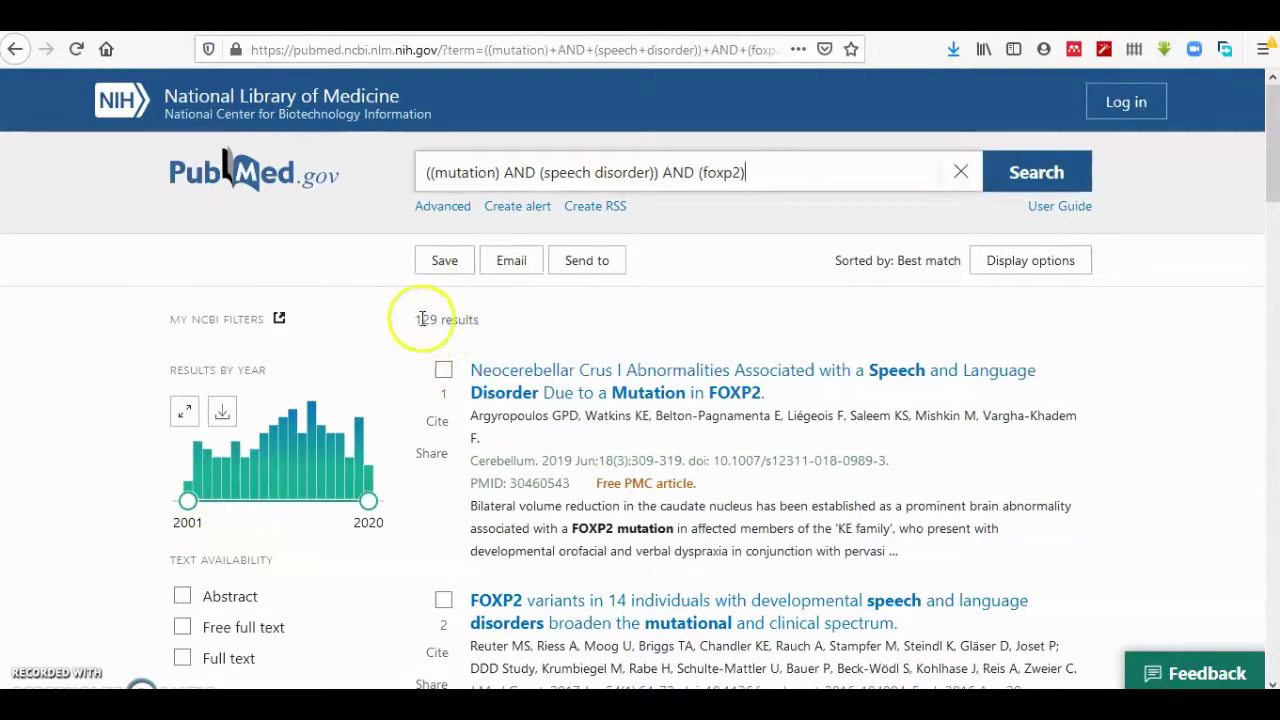
# Open the search history in the advanced search builder, enlarge the page and compare the result counts of the searches
pyautogui.moveTo(1272, 152); pyautogui.dragTo(651, 283)
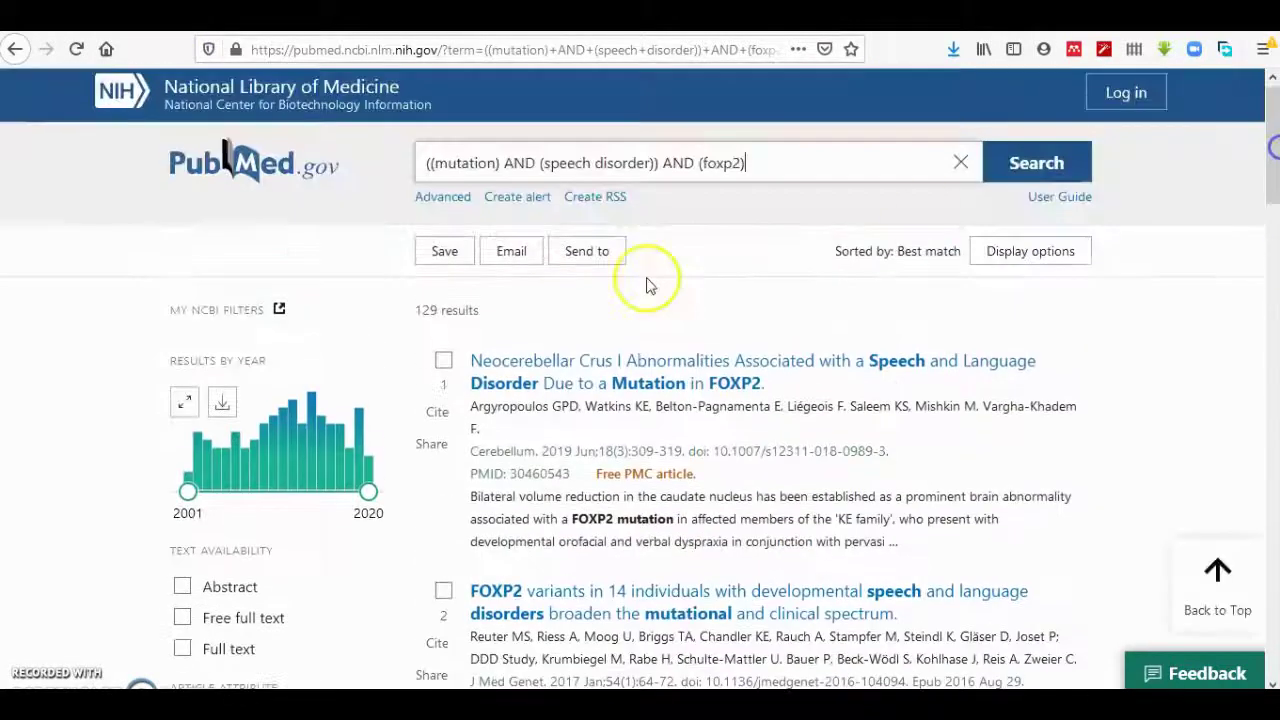
pyautogui.click(443, 198)
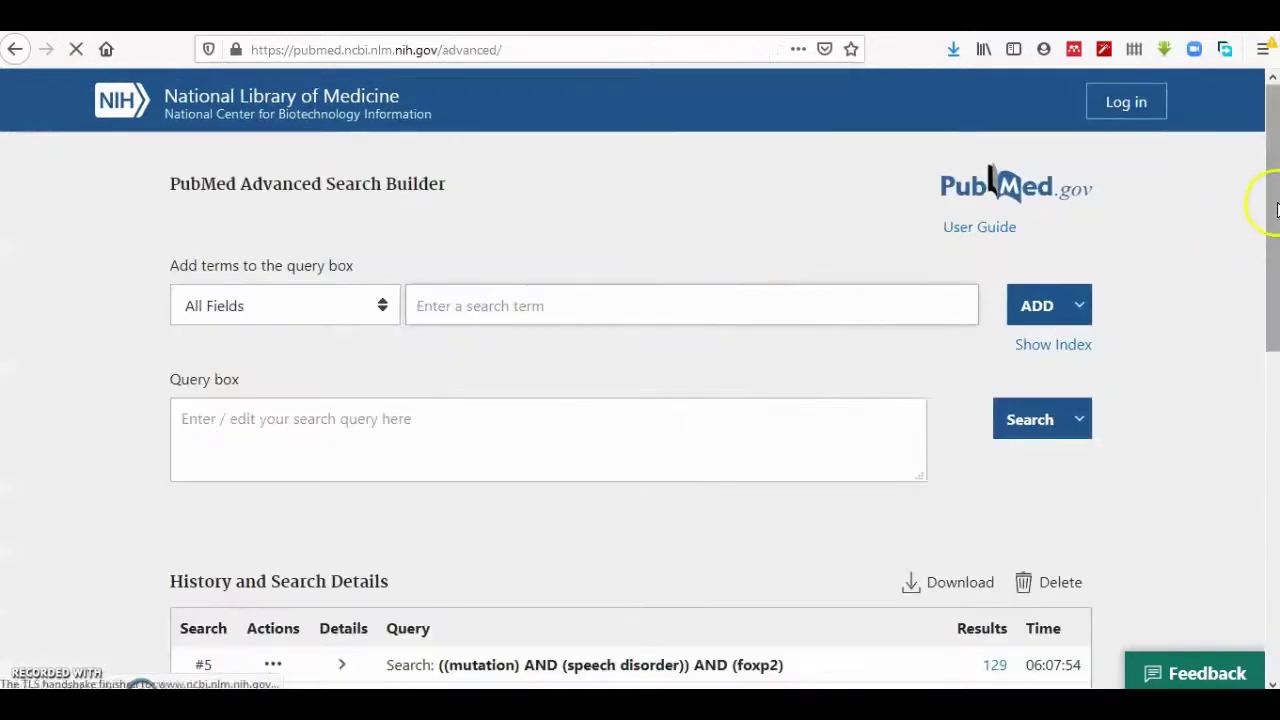
pyautogui.moveTo(1260, 200); pyautogui.dragTo(1275, 380)
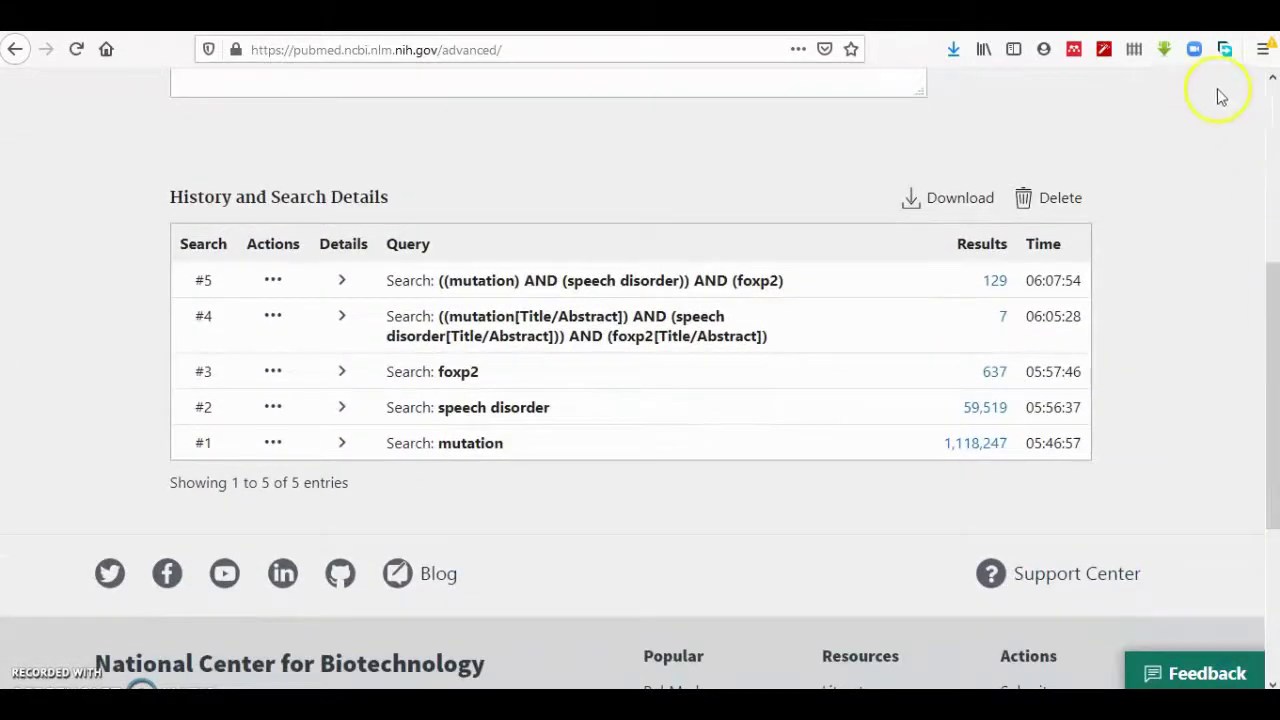
pyautogui.click(1263, 49)
pyautogui.click(1200, 276)
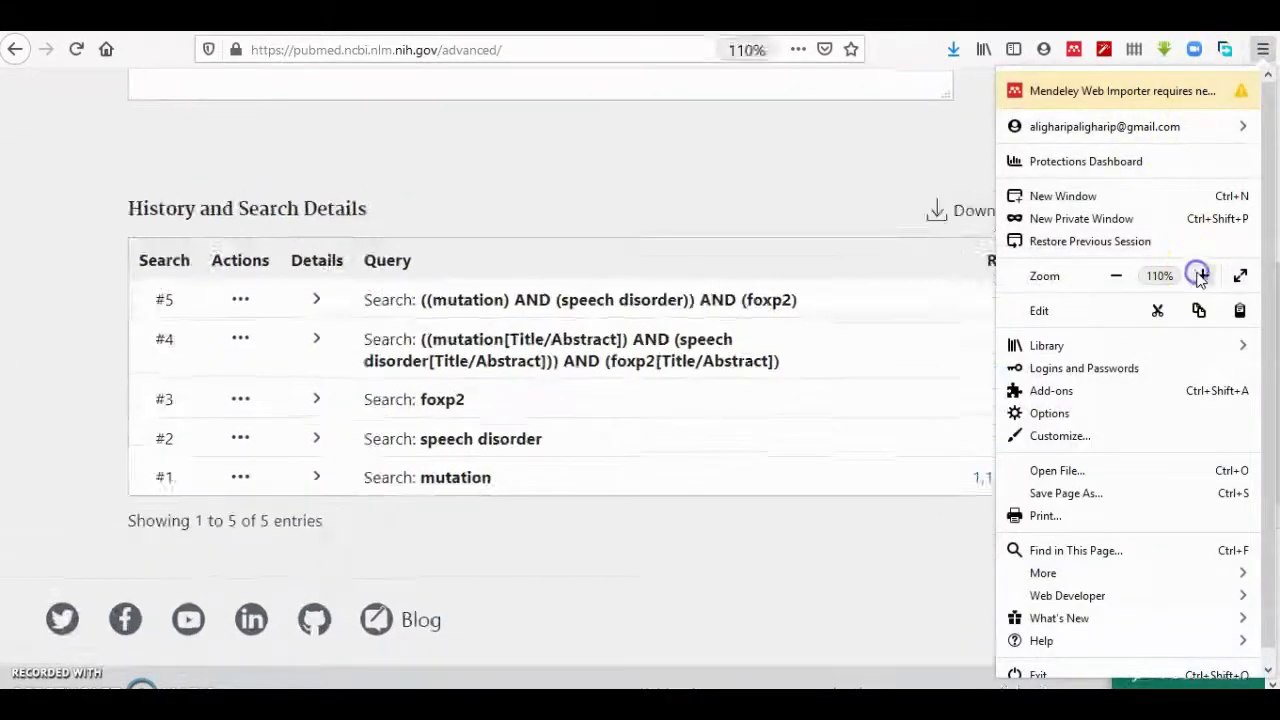
pyautogui.click(1200, 276)
pyautogui.click(786, 194)
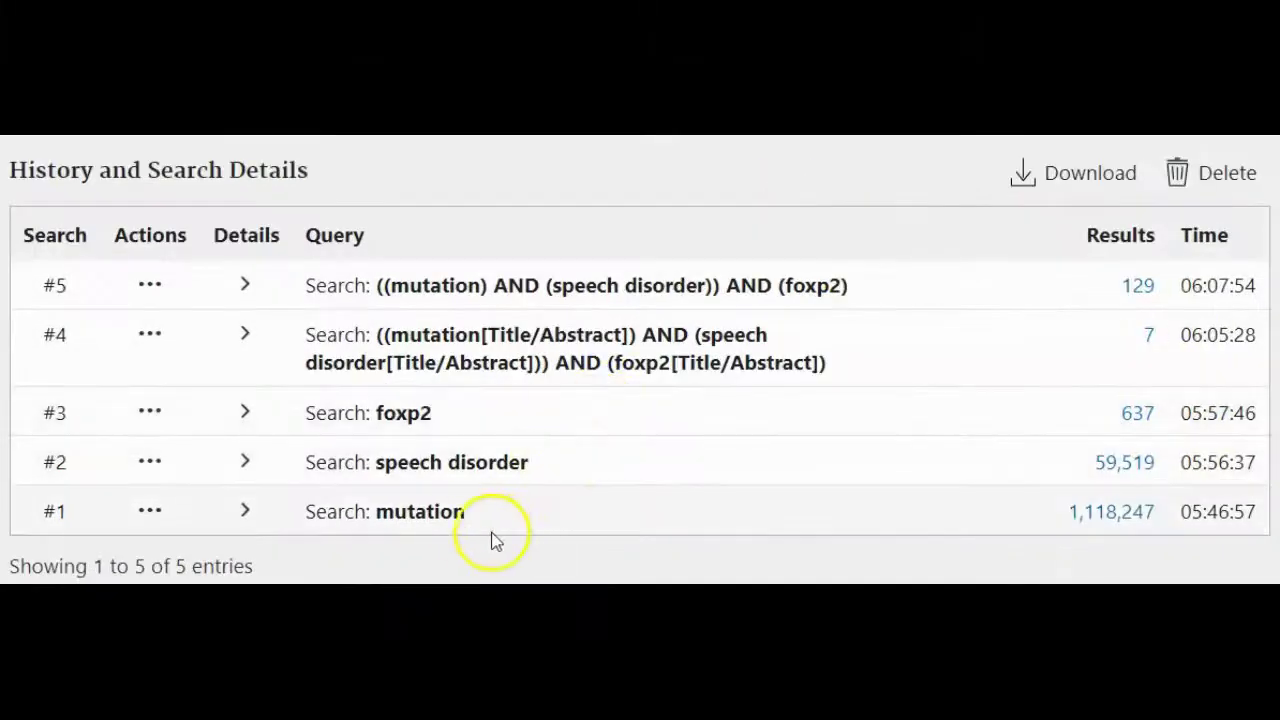
pyautogui.click(1138, 518)
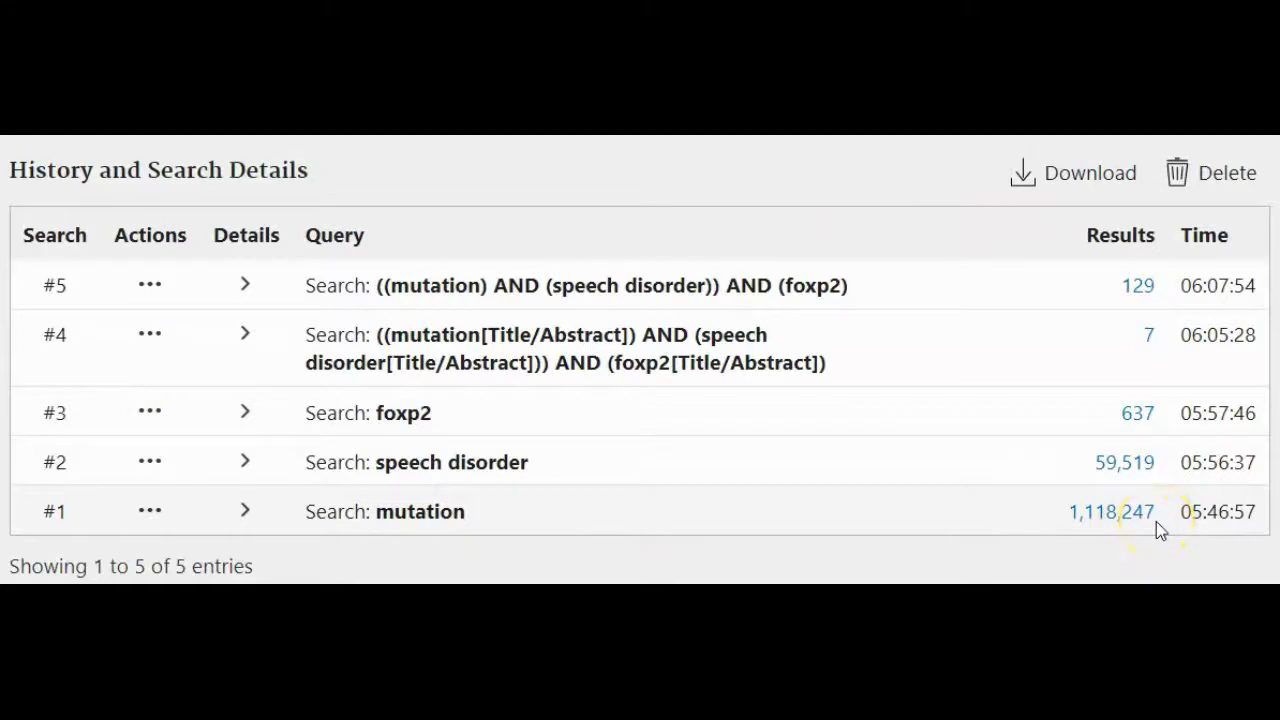